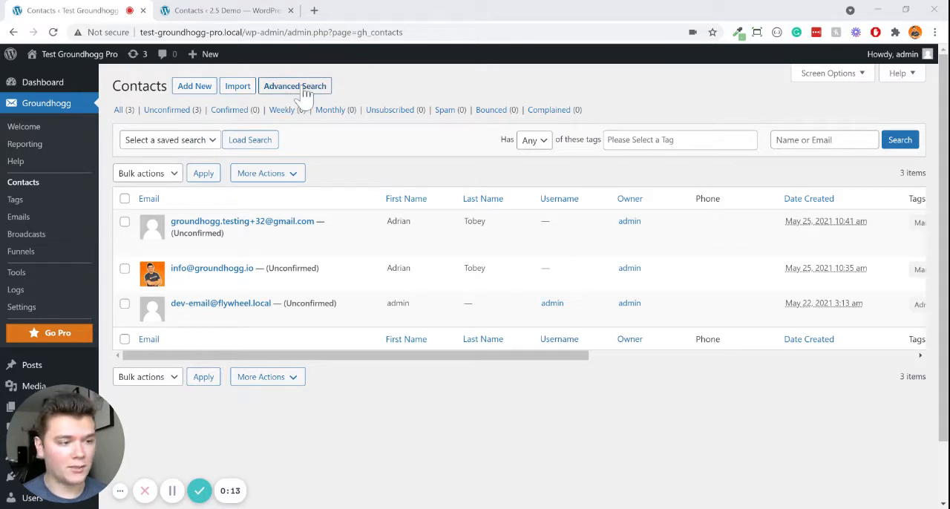
- View the advanced search form for contacts on Test Groundhogg Pro and switch to the 2.5 Demo contacts page
{"action": "left_click", "coordinate": [304, 91]}
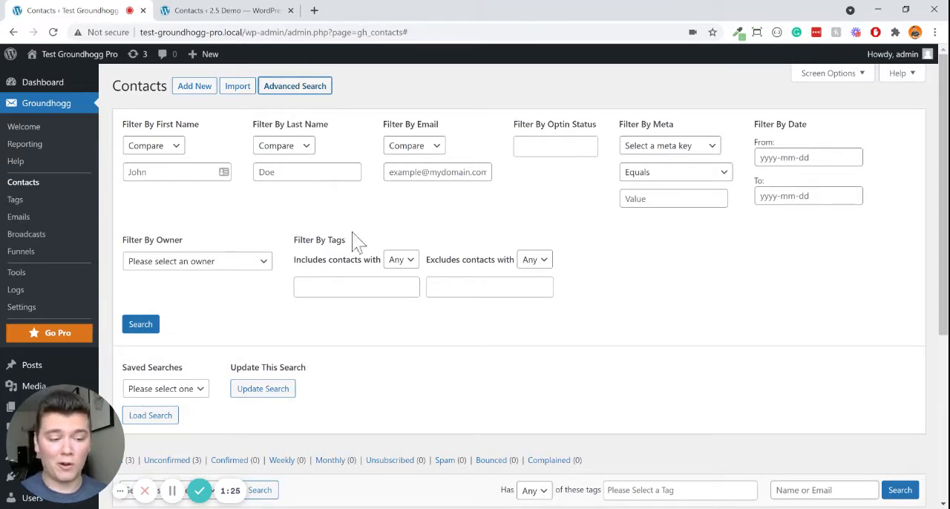
{"action": "left_click", "coordinate": [269, 16]}
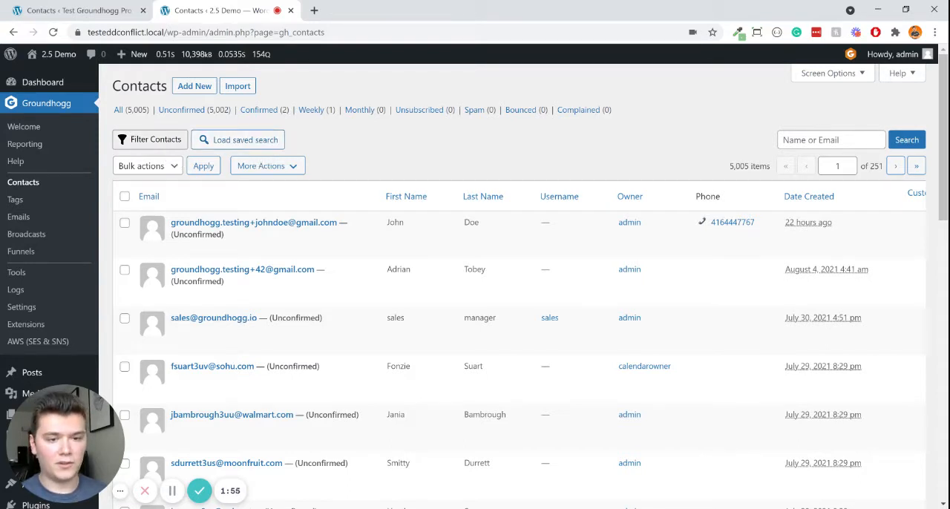
- Open the contact filters, look through the available filter types and add an Email Address filter
{"action": "left_click", "coordinate": [173, 145]}
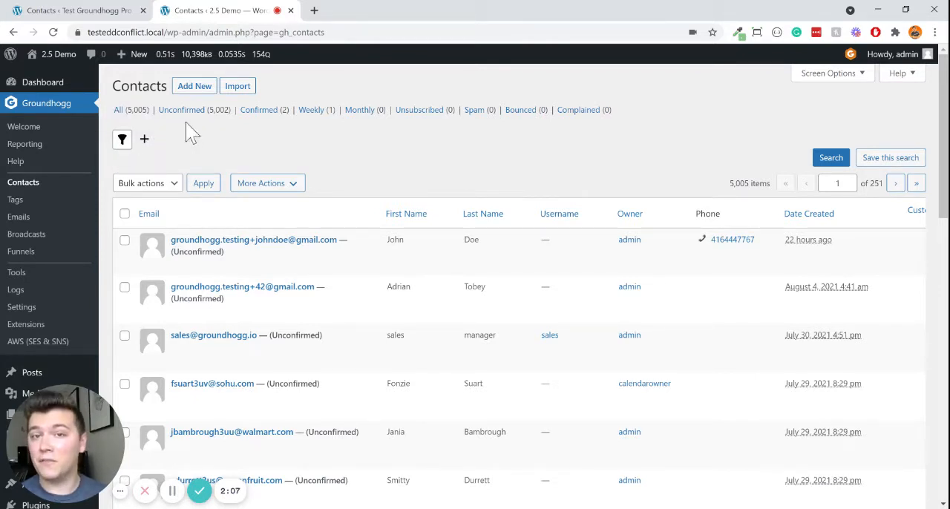
{"action": "left_click", "coordinate": [145, 140]}
{"action": "scroll", "coordinate": [208, 238], "scroll_direction": "down", "scroll_amount": 6}
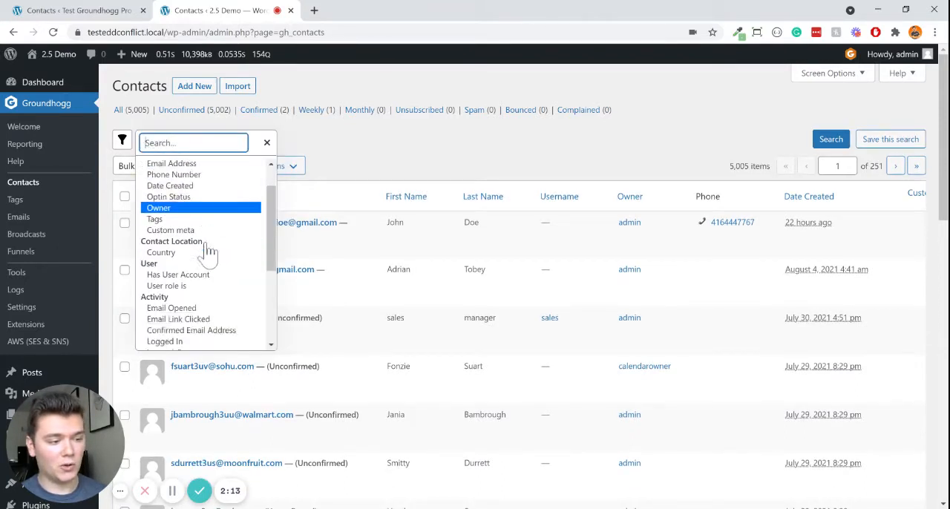
{"action": "scroll", "coordinate": [212, 290], "scroll_direction": "up", "scroll_amount": 10}
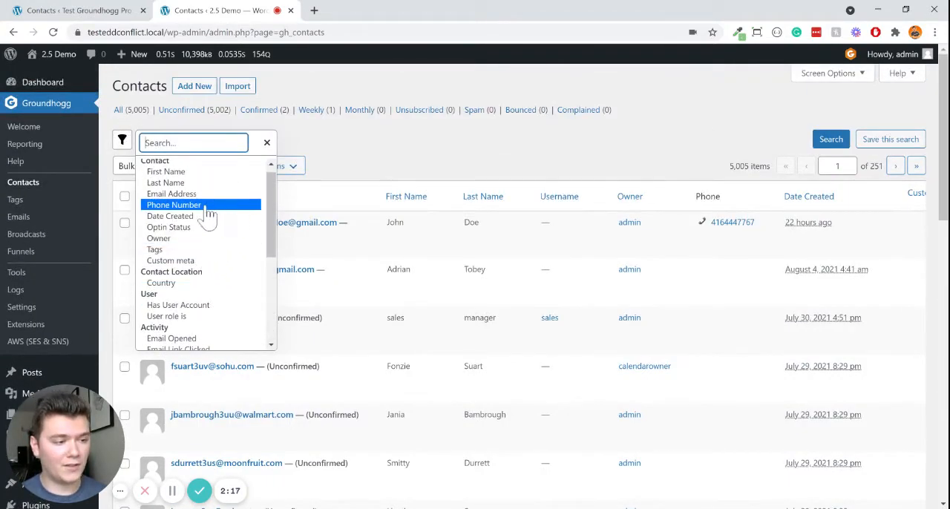
{"action": "scroll", "coordinate": [212, 207], "scroll_direction": "up", "scroll_amount": 1}
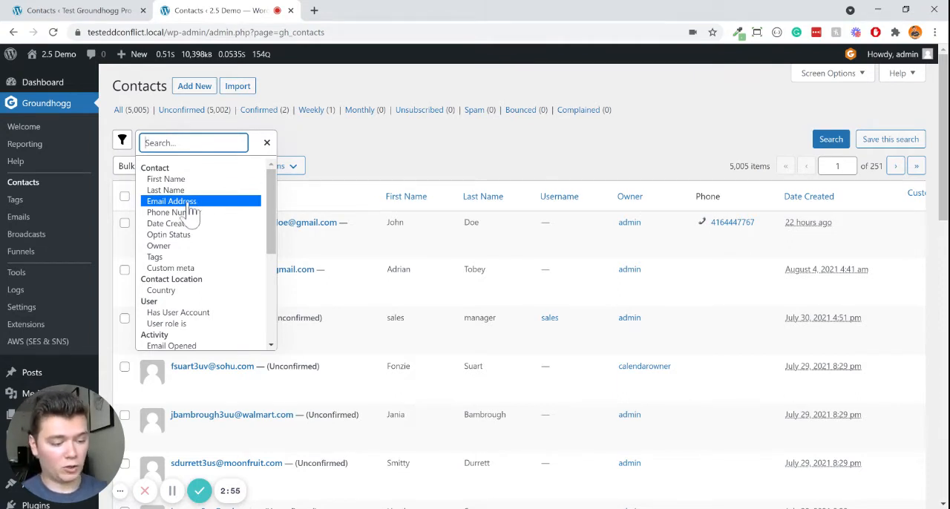
{"action": "type", "text": "email"}
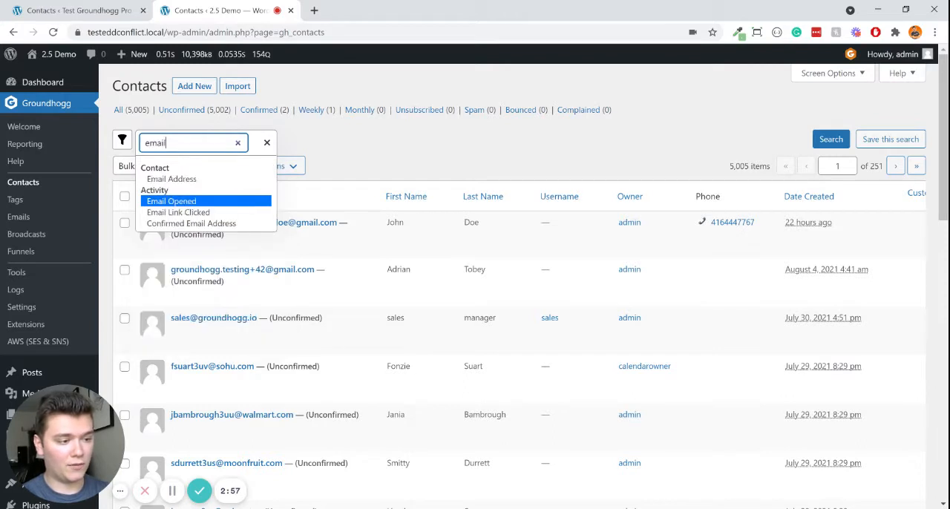
{"action": "left_click", "coordinate": [197, 181]}
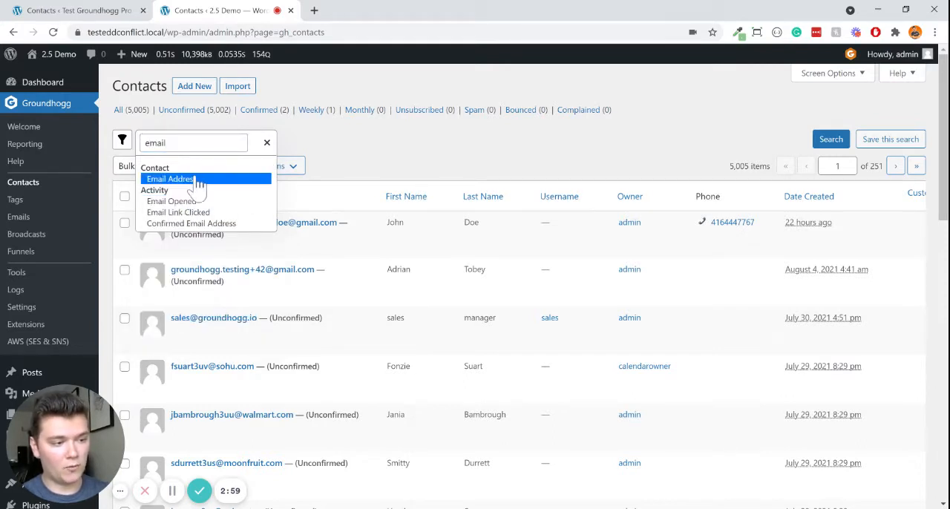
{"action": "left_click", "coordinate": [202, 182]}
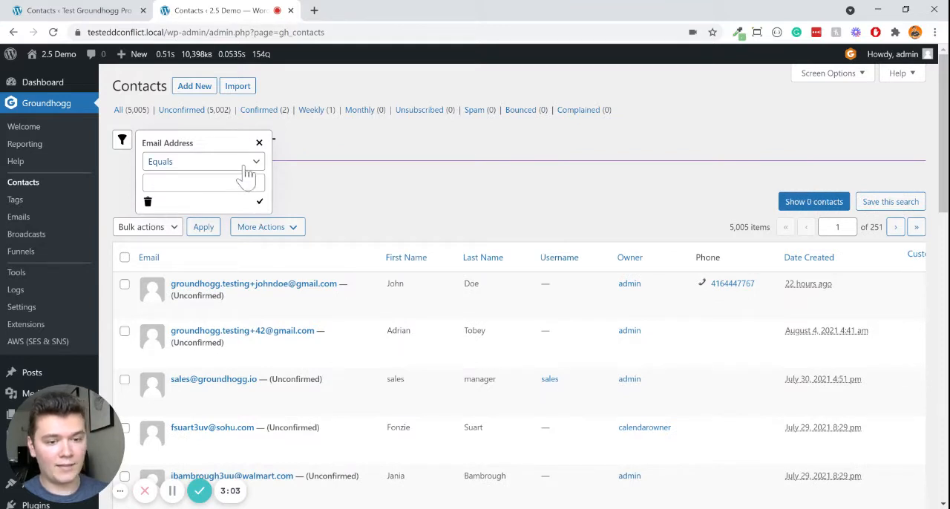
- Set the Email Address filter to Contains "wordpress" and apply it
{"action": "left_click", "coordinate": [242, 166]}
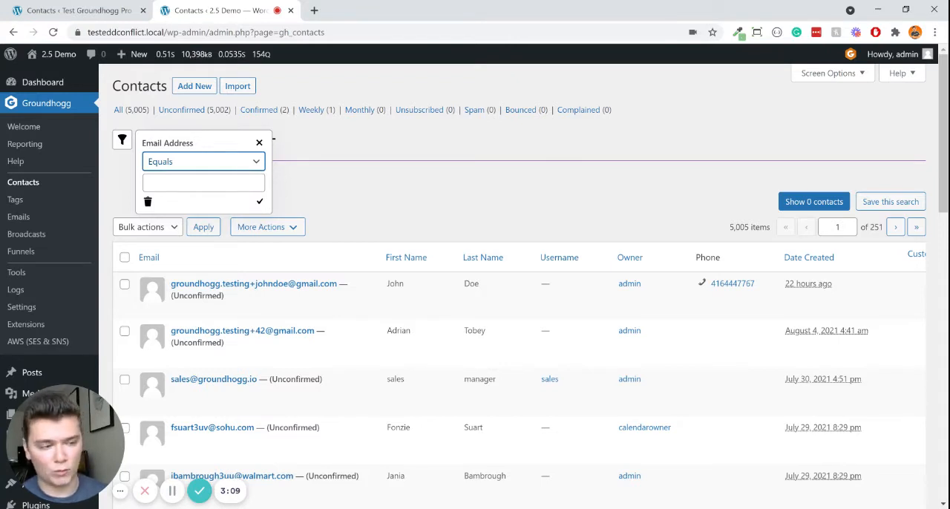
{"action": "left_click", "coordinate": [244, 219]}
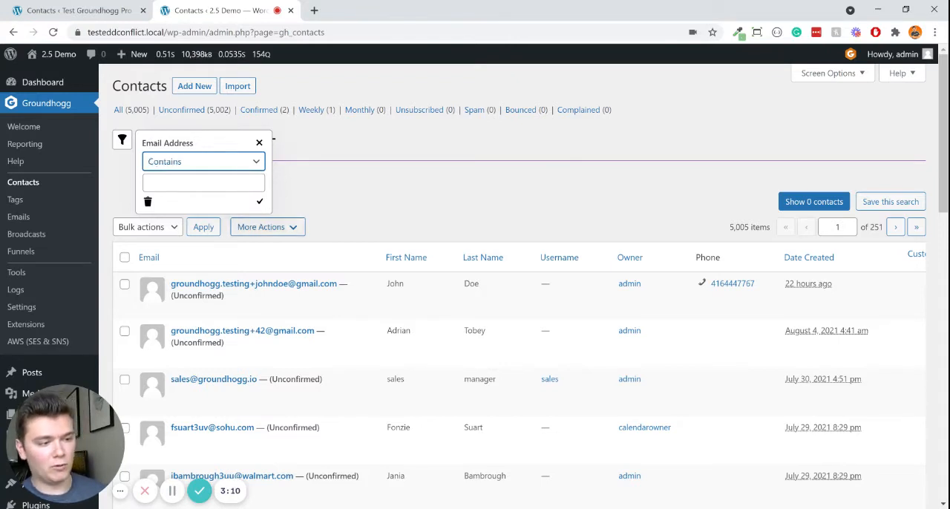
{"action": "left_click", "coordinate": [231, 183]}
{"action": "type", "text": "wordpress"}
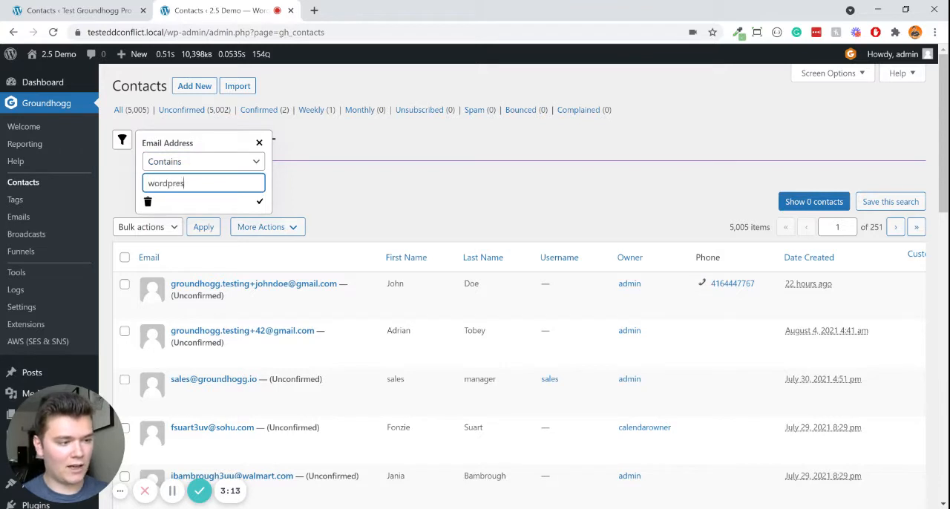
{"action": "left_click", "coordinate": [260, 206]}
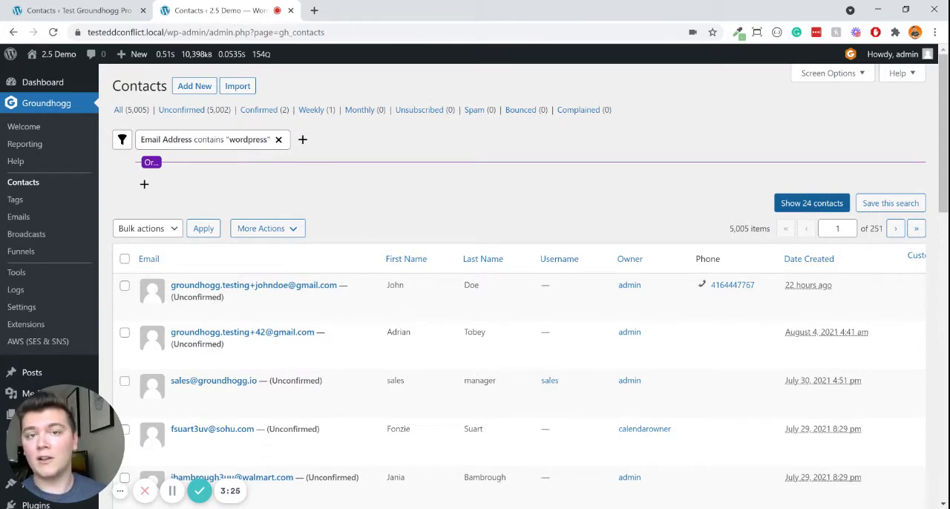
- Show the contacts matching the "wordpress" email filter and look through the list
{"action": "left_click", "coordinate": [817, 206]}
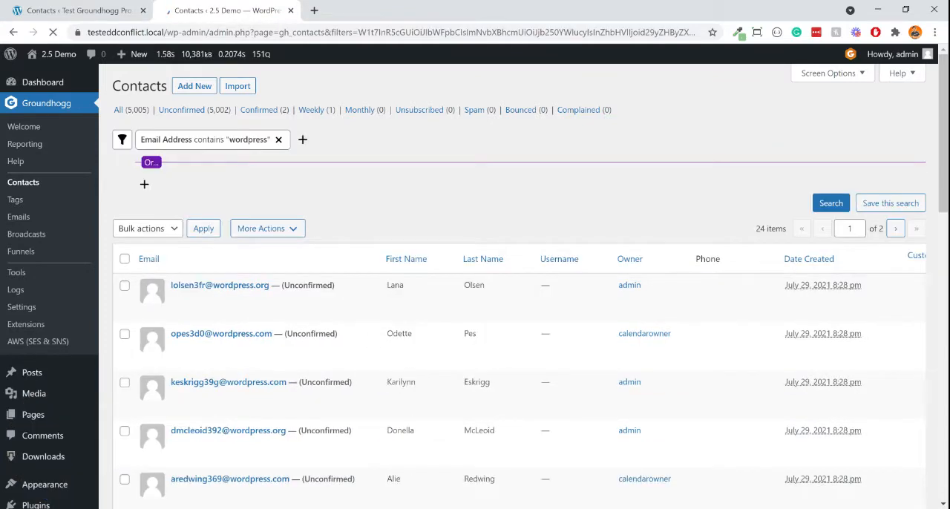
{"action": "scroll", "coordinate": [792, 285], "scroll_direction": "down", "scroll_amount": 4}
{"action": "scroll", "coordinate": [802, 352], "scroll_direction": "up", "scroll_amount": 4}
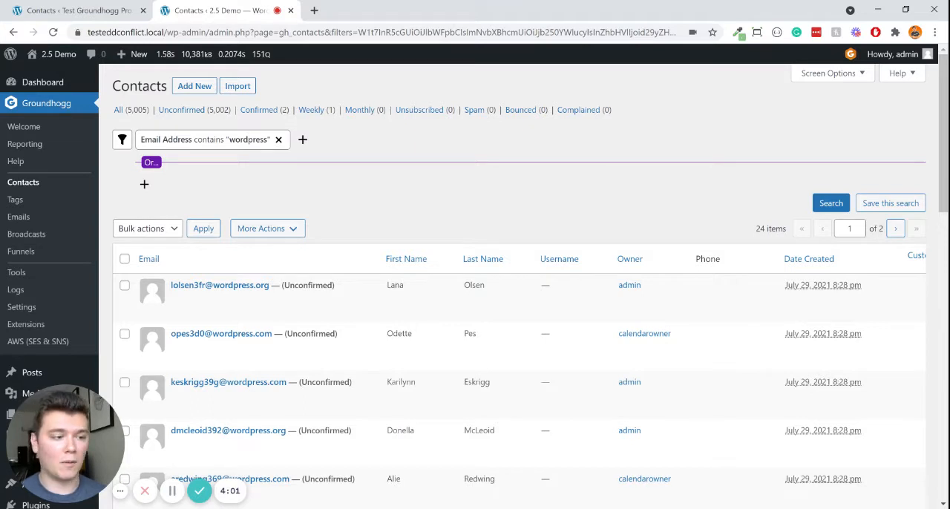
- Add an alternative Or condition for contacts whose Email Address contains "yahoo"
{"action": "left_click", "coordinate": [144, 188]}
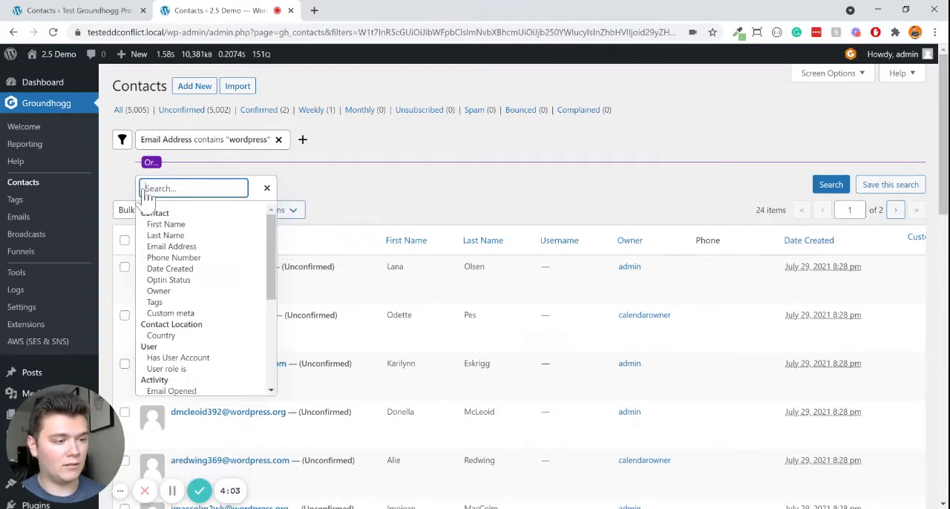
{"action": "left_click", "coordinate": [207, 251]}
{"action": "left_click", "coordinate": [216, 214]}
{"action": "left_click", "coordinate": [211, 270]}
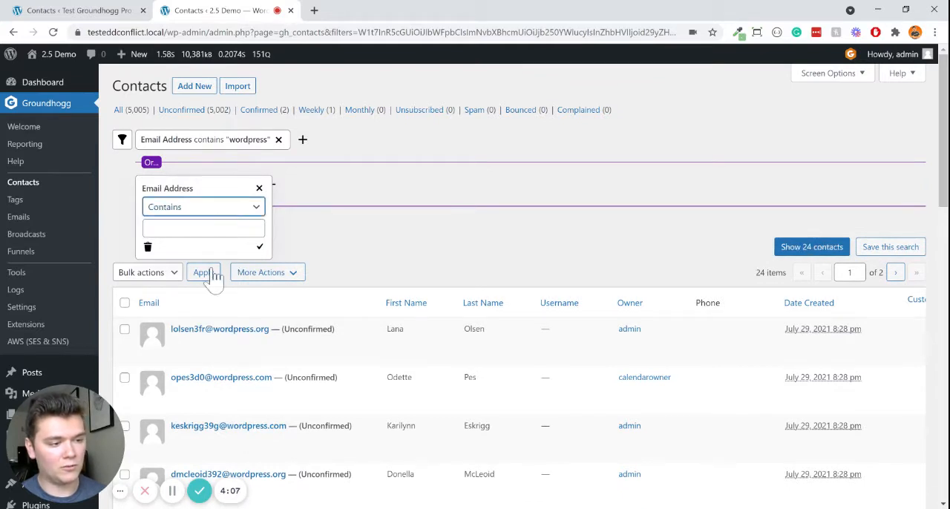
{"action": "left_click", "coordinate": [216, 229]}
{"action": "type", "text": "yahoo"}
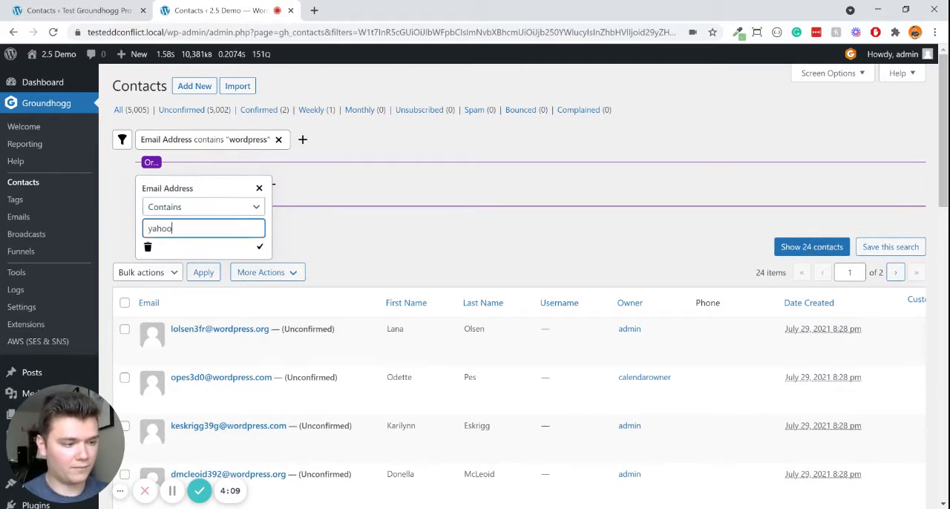
{"action": "left_click", "coordinate": [258, 247]}
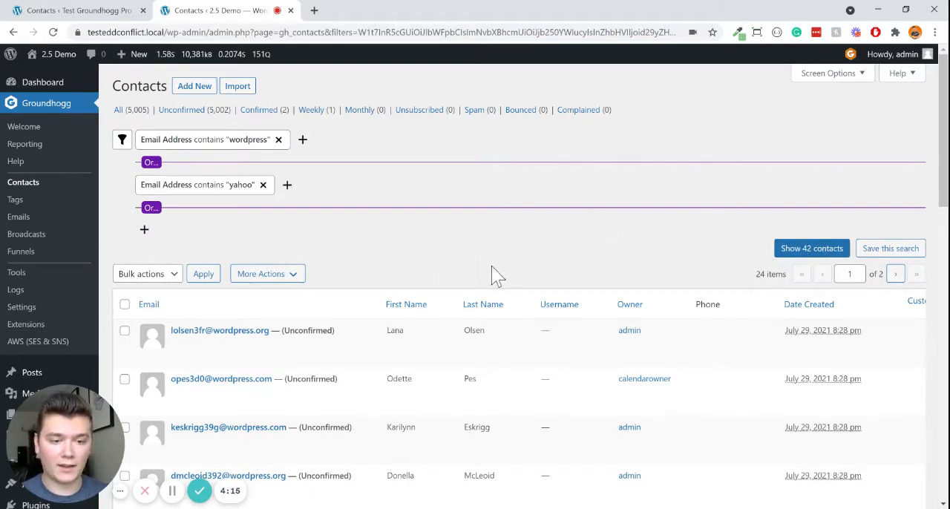
- Add a First Name starts with "a" condition alongside the "wordpress" email filter
{"action": "left_click", "coordinate": [304, 143]}
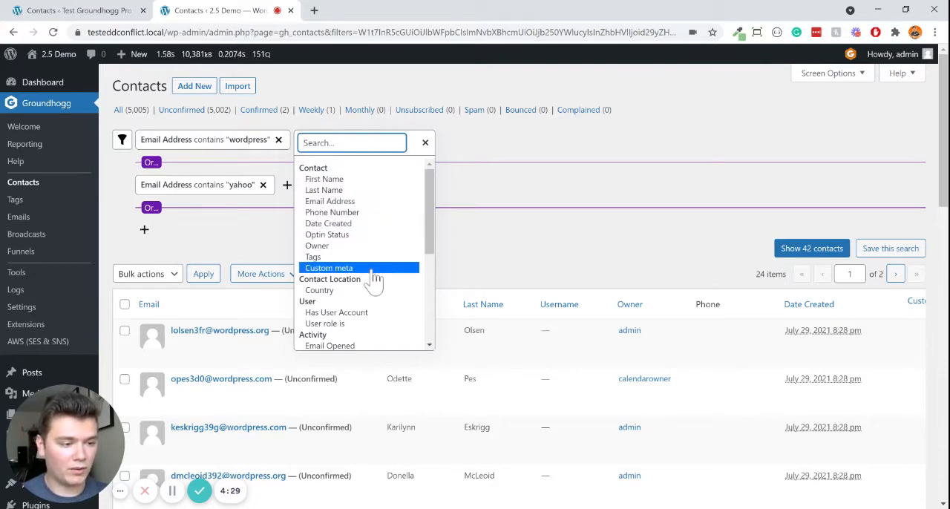
{"action": "left_click", "coordinate": [358, 179]}
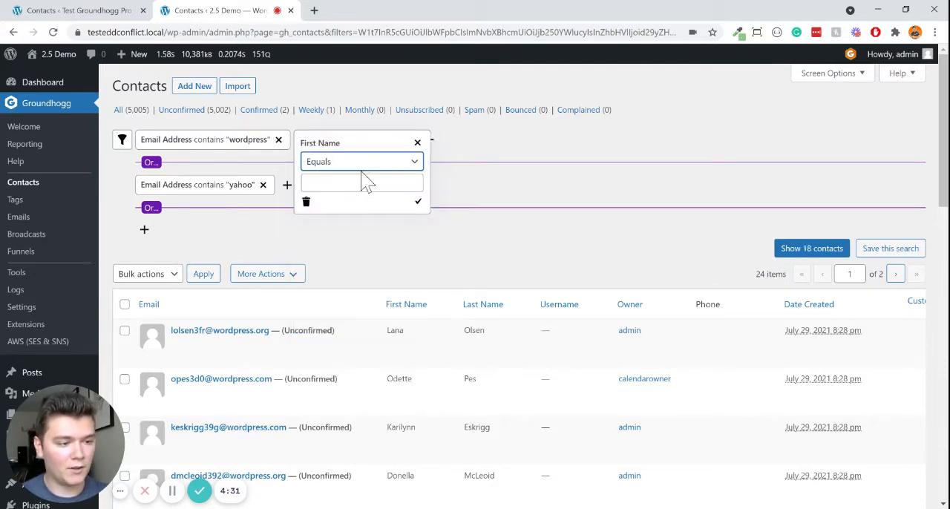
{"action": "key", "text": "s"}
{"action": "key", "text": "Tab"}
{"action": "type", "text": "a"}
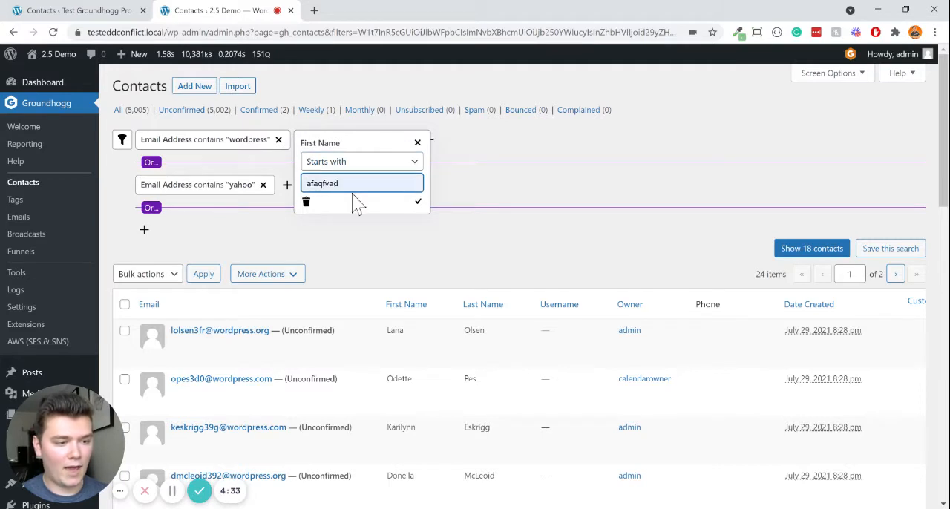
{"action": "left_click", "coordinate": [420, 203]}
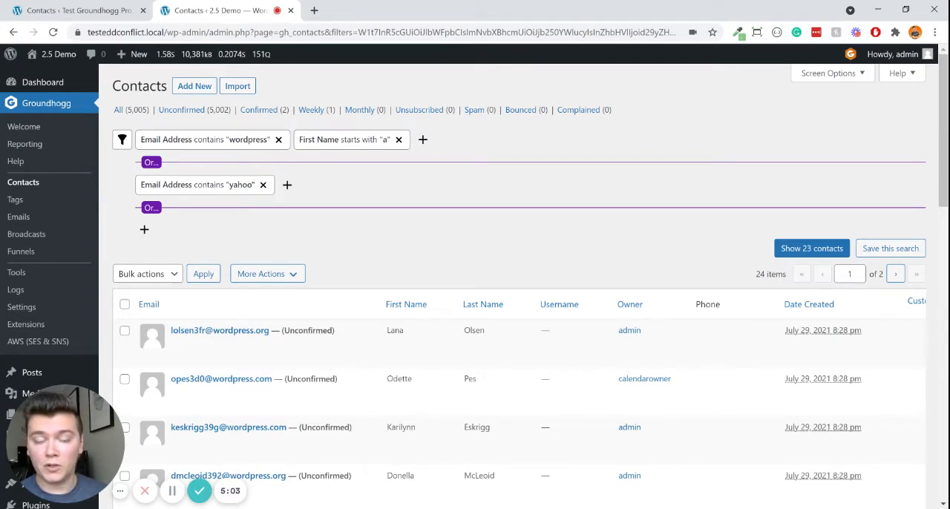
- Remove the first name condition and both email address filters
{"action": "left_click", "coordinate": [398, 140]}
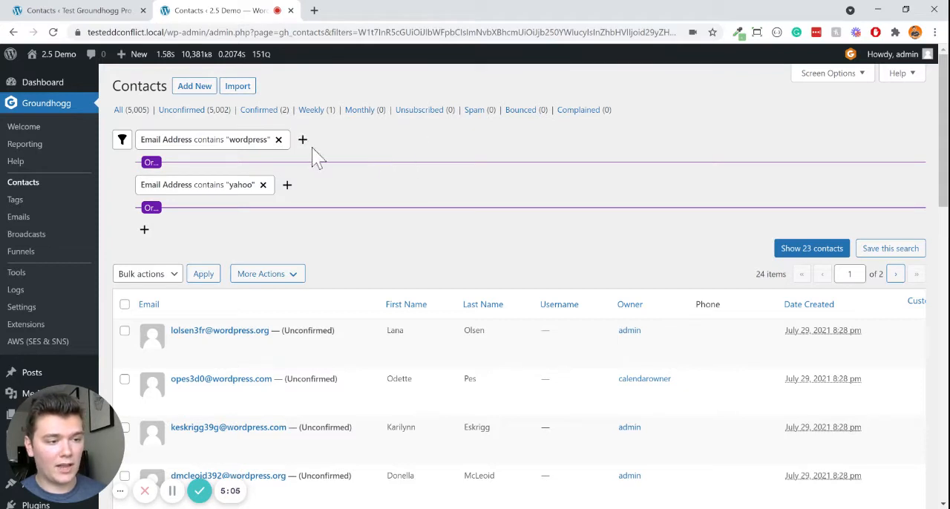
{"action": "left_click", "coordinate": [279, 140]}
{"action": "left_click", "coordinate": [263, 139]}
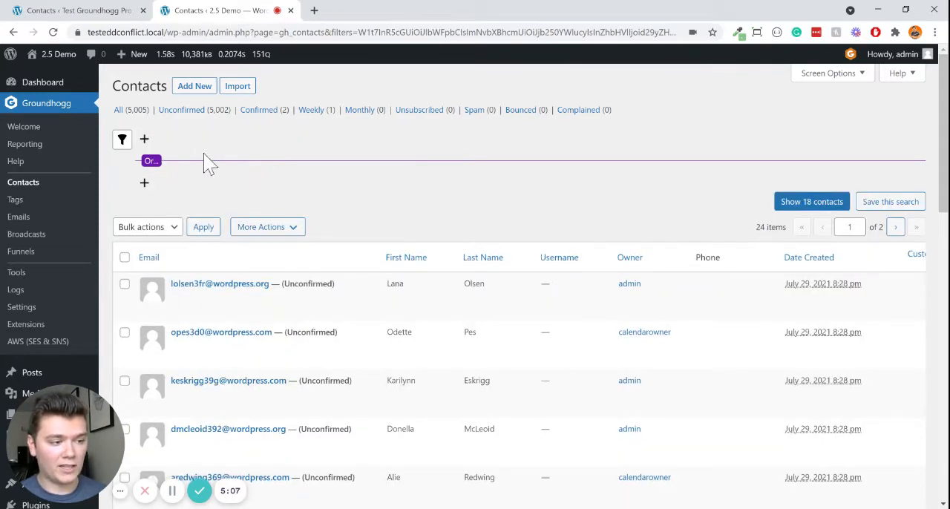
- Add a Custom meta filter for contacts whose meta_1 equals "1"
{"action": "left_click", "coordinate": [146, 141]}
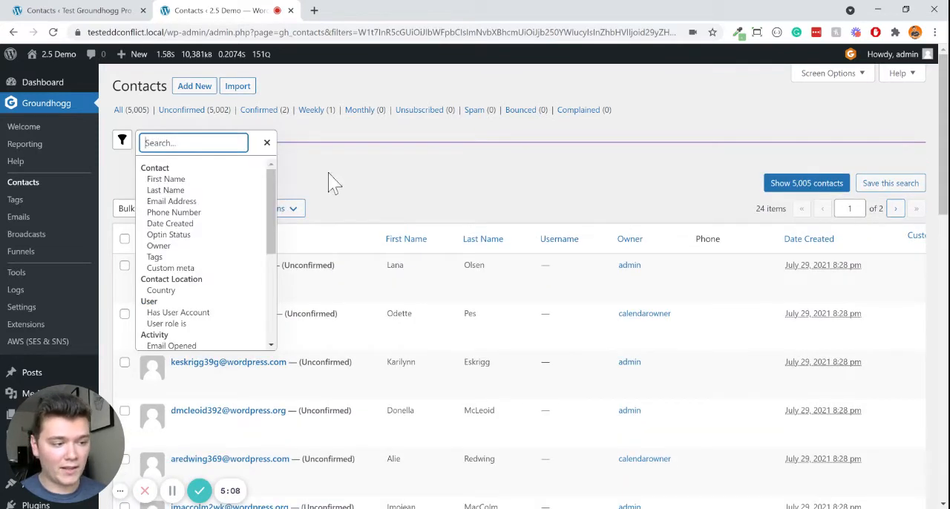
{"action": "left_click", "coordinate": [223, 272]}
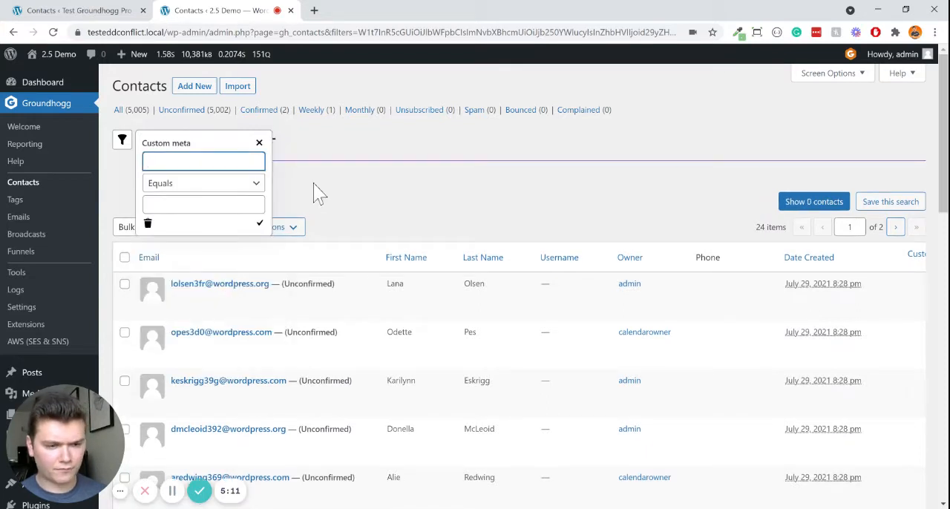
{"action": "type", "text": "meta_"}
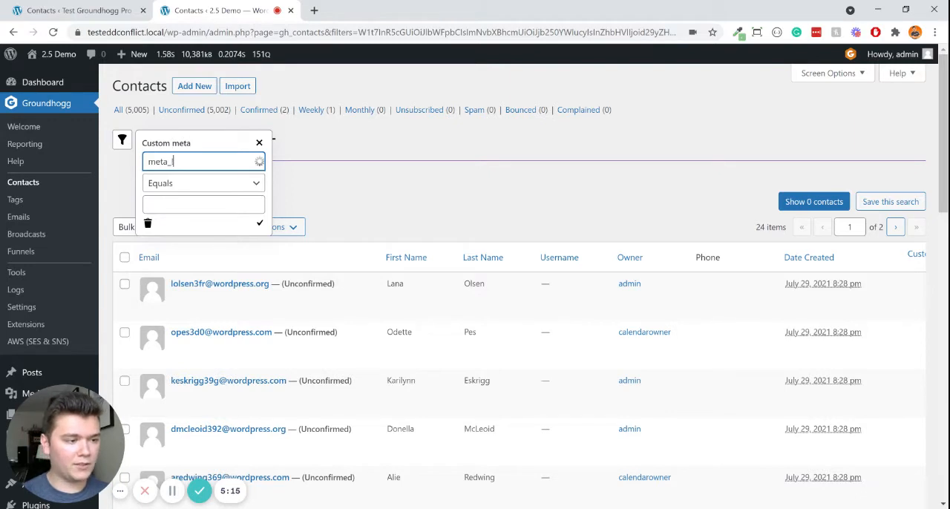
{"action": "type", "text": "1"}
{"action": "key", "text": "Tab"}
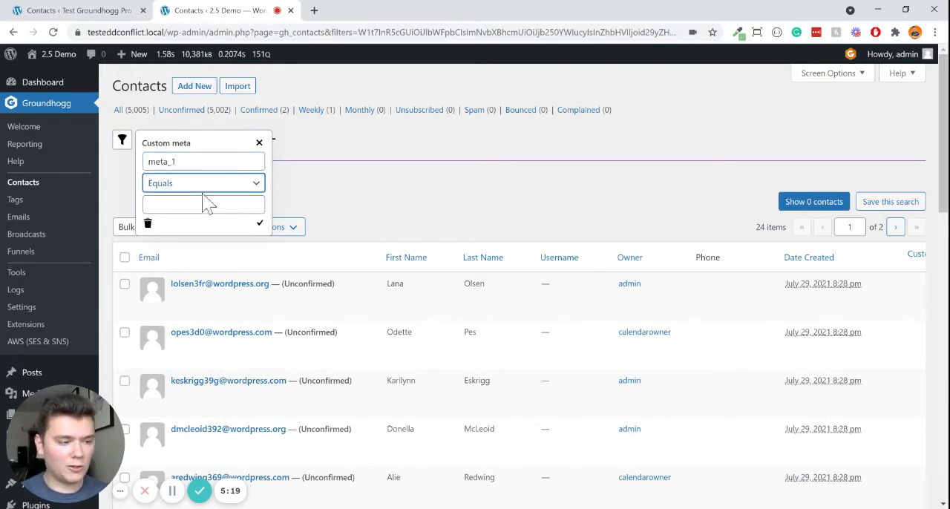
{"action": "key", "text": "Tab"}
{"action": "type", "text": "afaqfvad"}
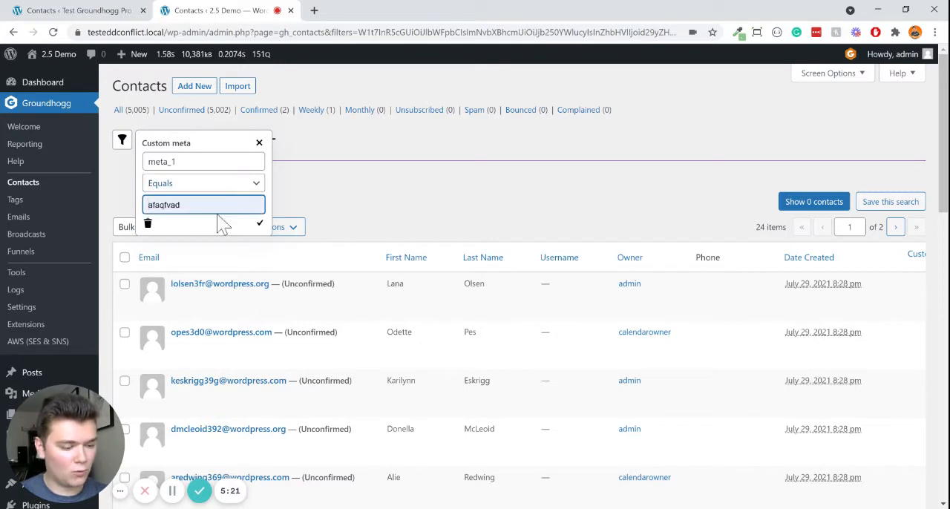
{"action": "key", "text": "ctrl+a"}
{"action": "type", "text": "1"}
{"action": "left_click", "coordinate": [260, 223]}
- Add a second Custom meta condition alongside the meta_1 filter for contacts whose meta_2 equals "2"
{"action": "left_click", "coordinate": [238, 141]}
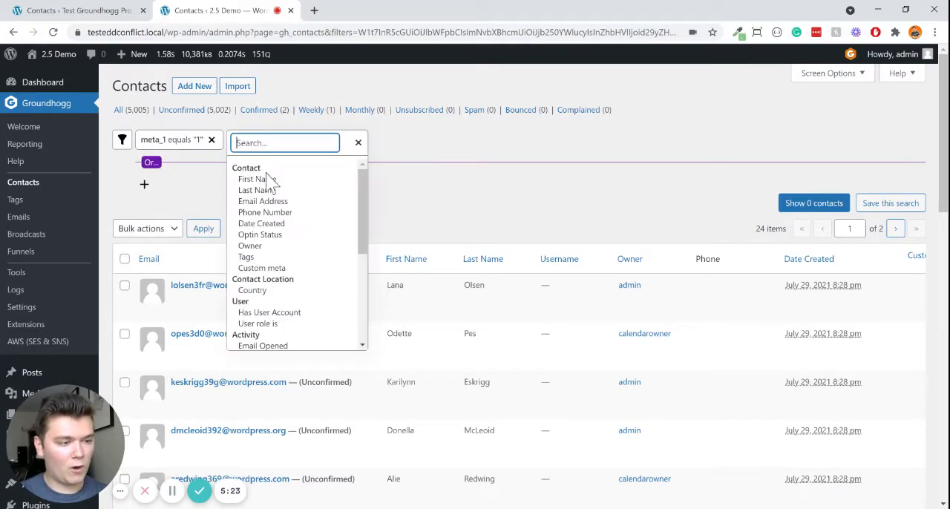
{"action": "left_click", "coordinate": [303, 269]}
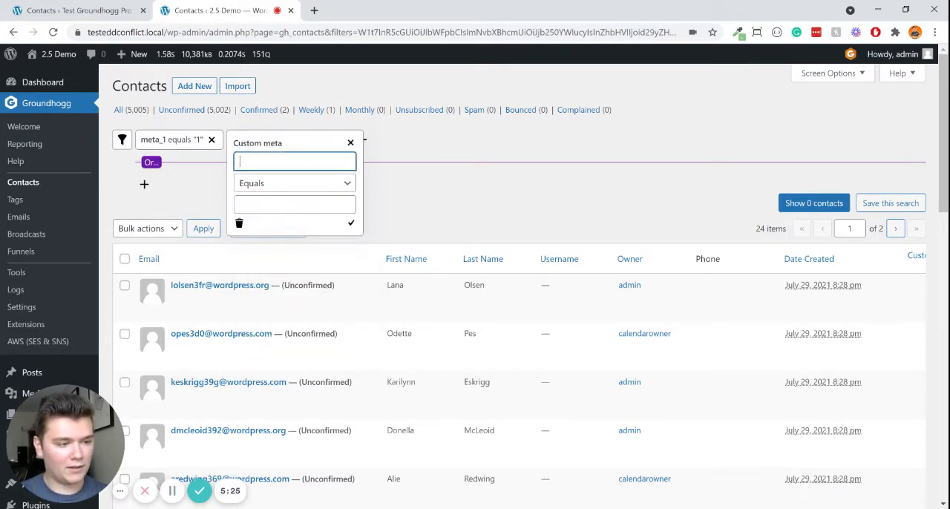
{"action": "type", "text": "meta"}
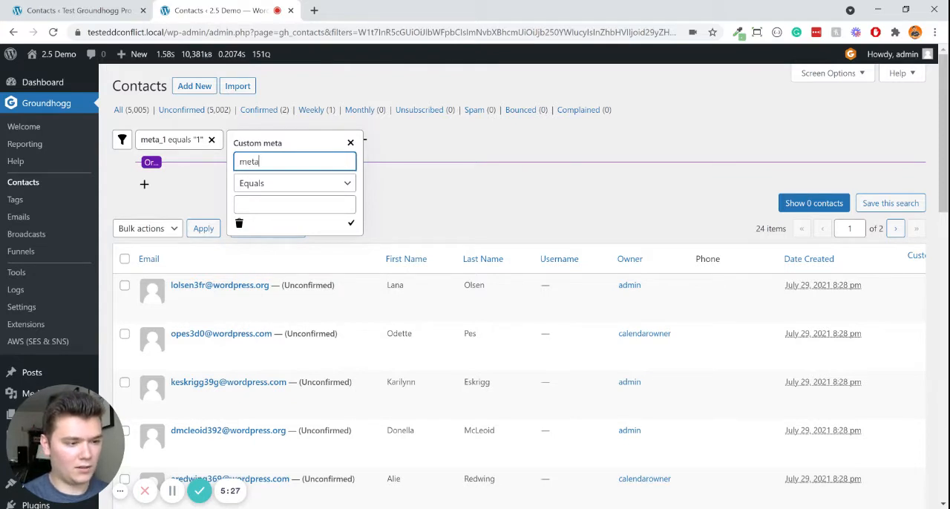
{"action": "type", "text": "_2"}
{"action": "key", "text": "Tab"}
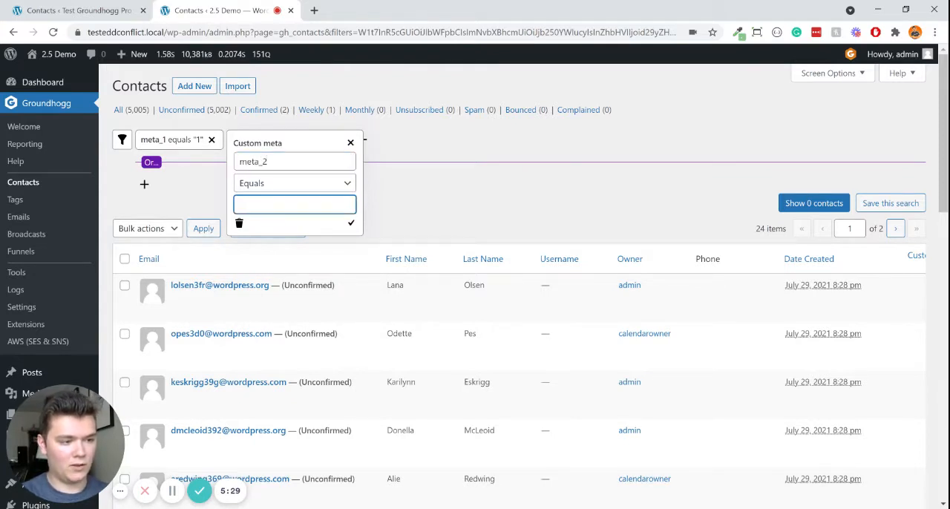
{"action": "type", "text": "1"}
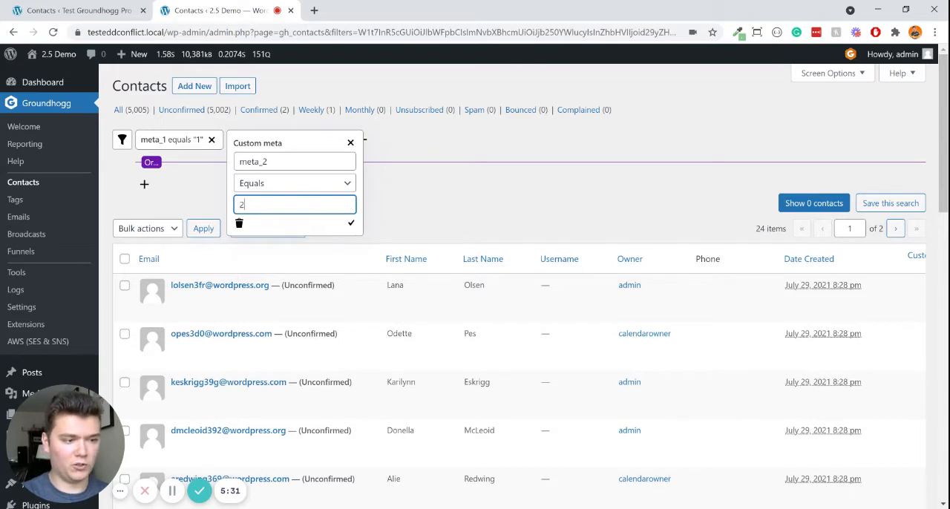
{"action": "left_click", "coordinate": [351, 222]}
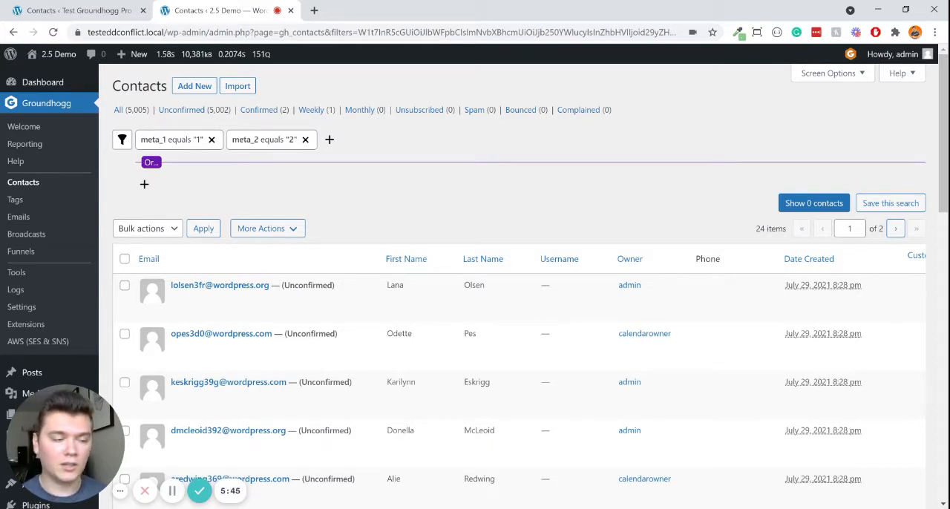
- Start an alternative Or condition of type Funnel History for the "Start From Scratch - Copy" funnel
{"action": "left_click", "coordinate": [144, 186]}
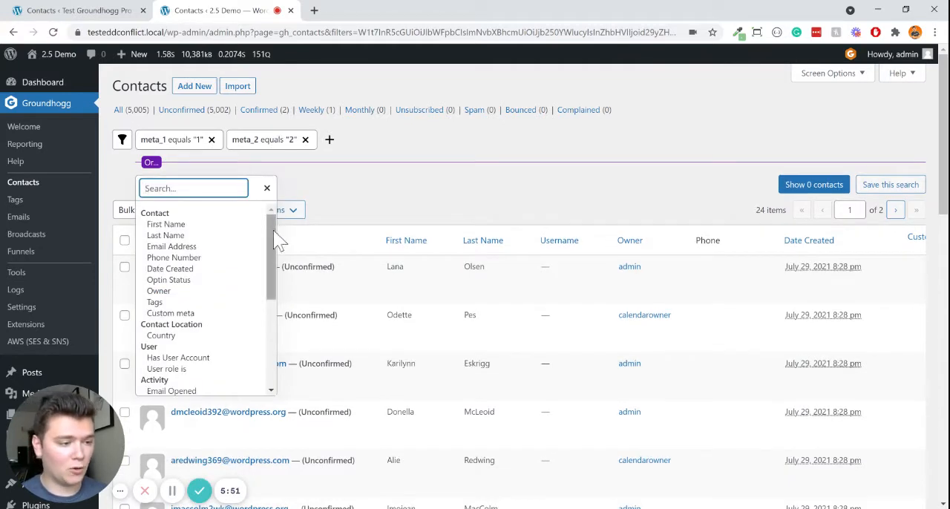
{"action": "left_click_drag", "start_coordinate": [273, 230], "coordinate": [267, 273]}
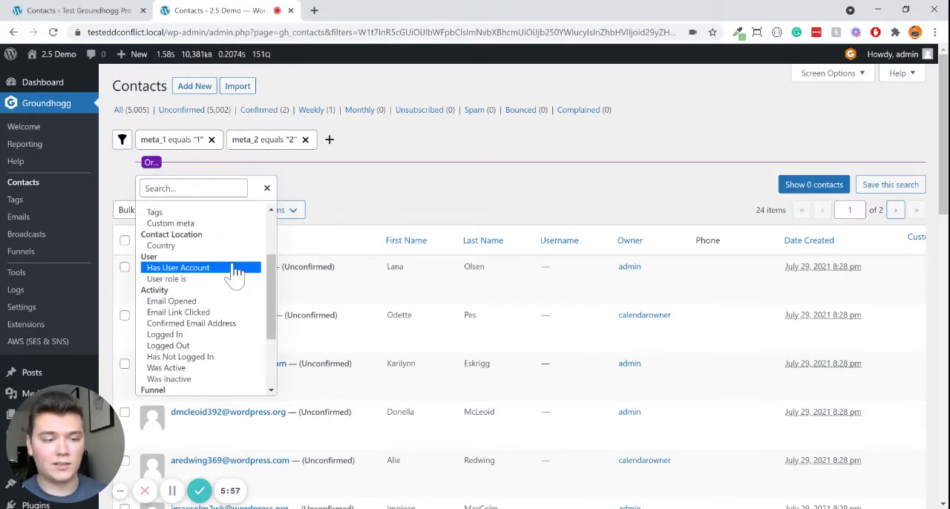
{"action": "left_click_drag", "start_coordinate": [273, 281], "coordinate": [273, 294]}
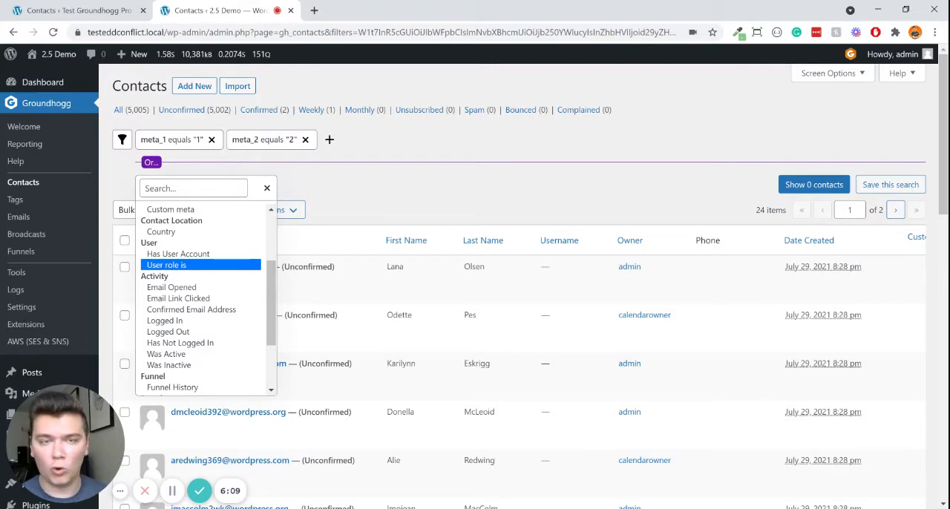
{"action": "scroll", "coordinate": [270, 333], "scroll_direction": "down", "scroll_amount": 2}
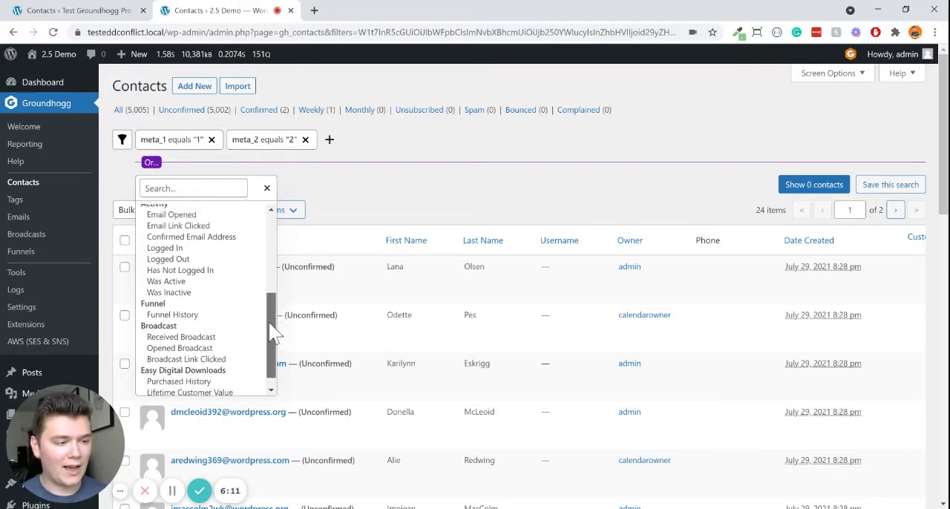
{"action": "left_click_drag", "start_coordinate": [269, 323], "coordinate": [270, 320]}
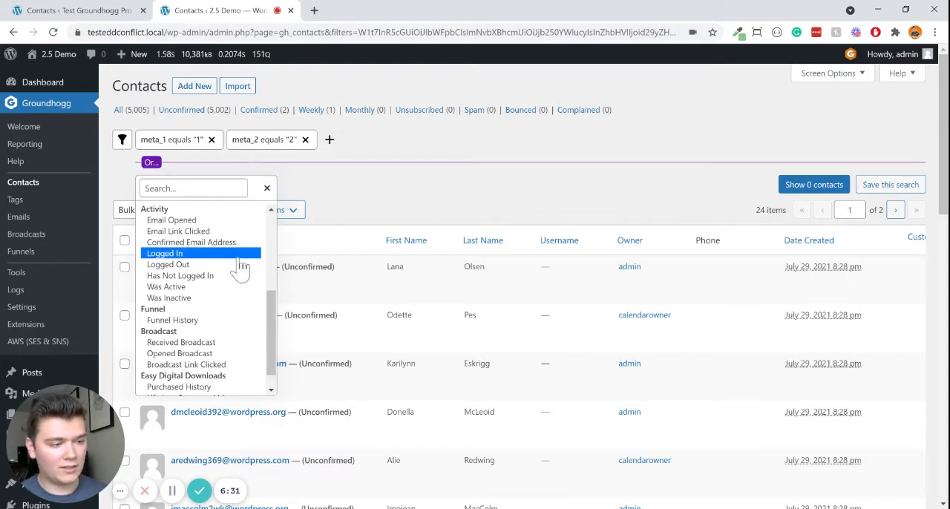
{"action": "left_click", "coordinate": [234, 323]}
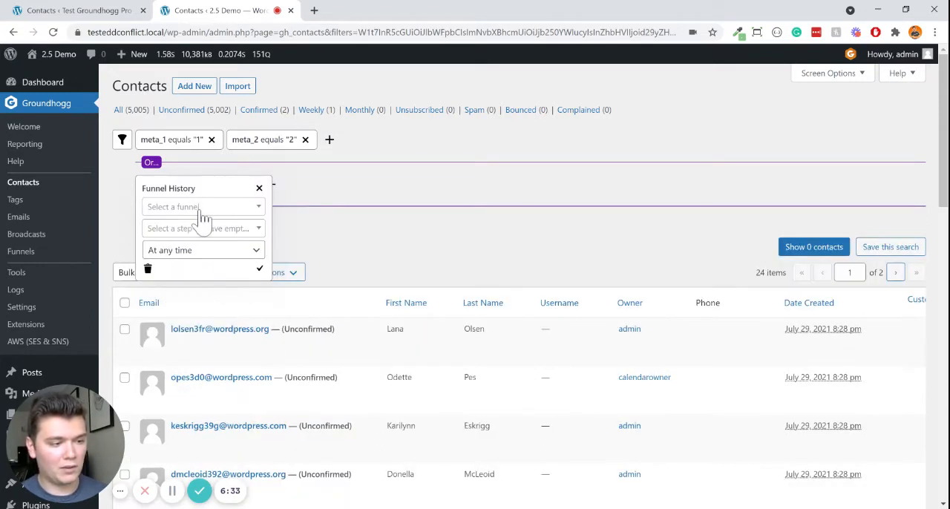
{"action": "left_click", "coordinate": [202, 208]}
{"action": "left_click", "coordinate": [216, 257]}
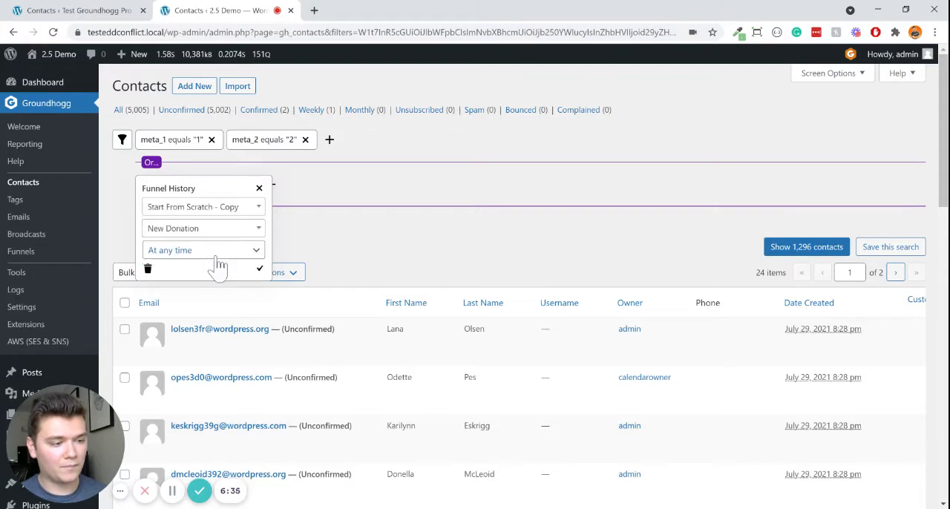
- Choose New Donation as the funnel step, limit the Funnel History condition to the last 30 days, and apply it
{"action": "left_click", "coordinate": [205, 229]}
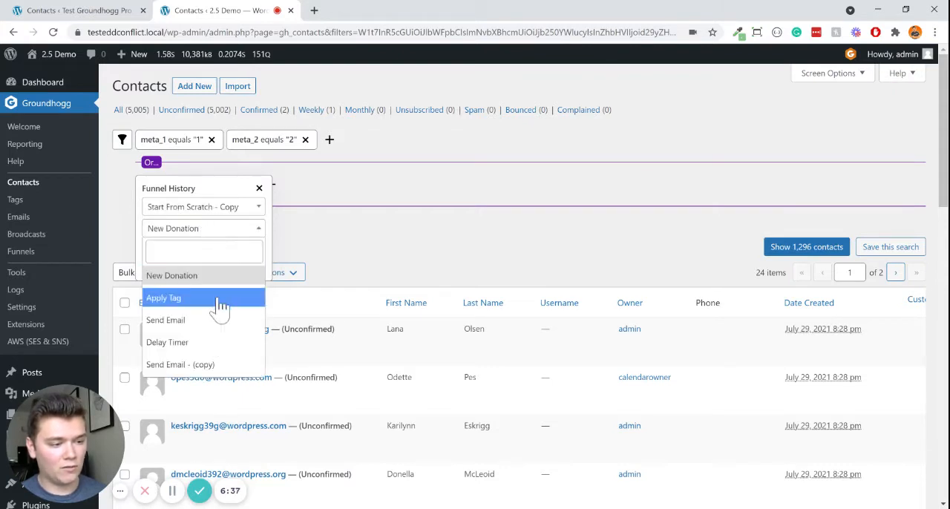
{"action": "left_click", "coordinate": [213, 282]}
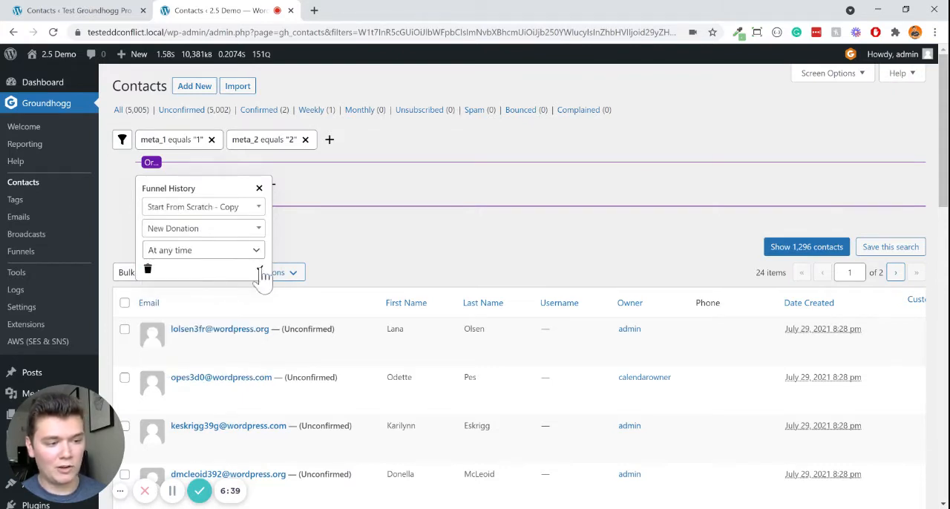
{"action": "left_click", "coordinate": [260, 269]}
{"action": "left_click", "coordinate": [319, 186]}
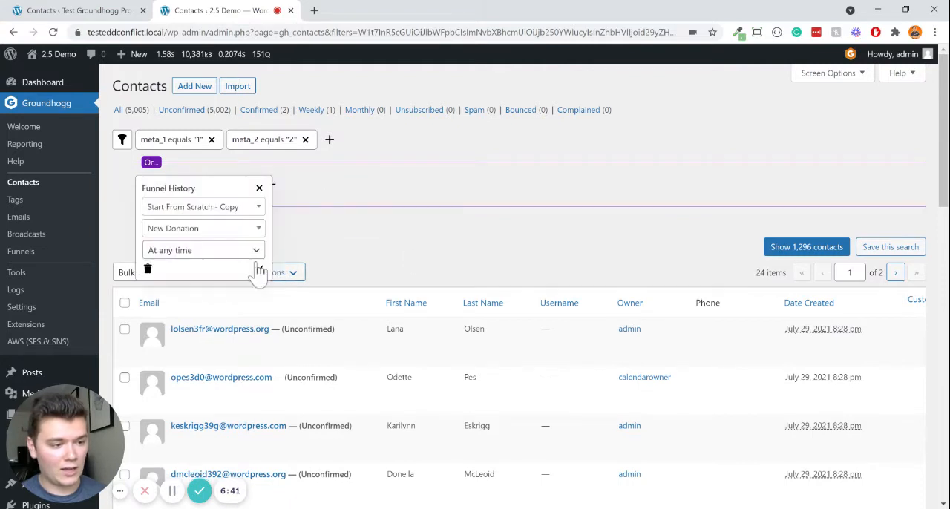
{"action": "left_click", "coordinate": [260, 269]}
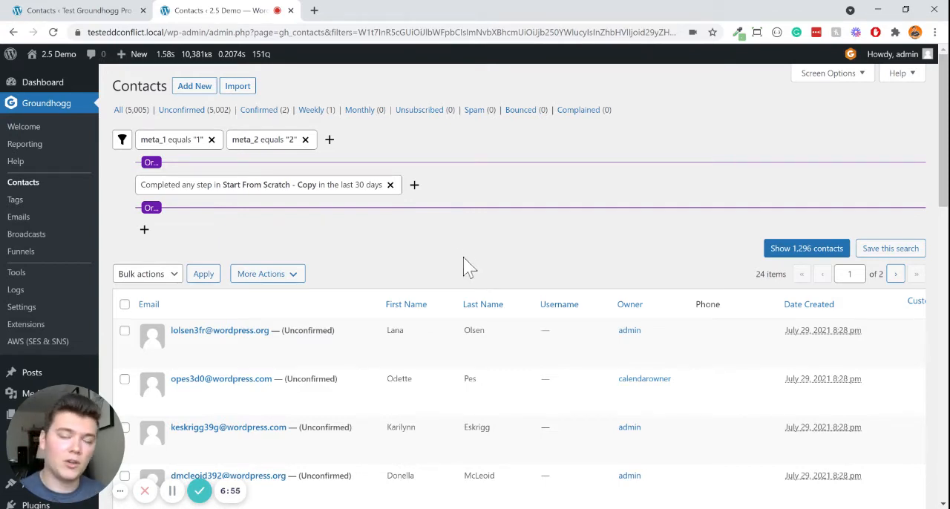
- Review the Funnel History condition and browse the filter types that can be combined with it, down to the Easy Digital Downloads group
{"action": "left_click", "coordinate": [354, 189]}
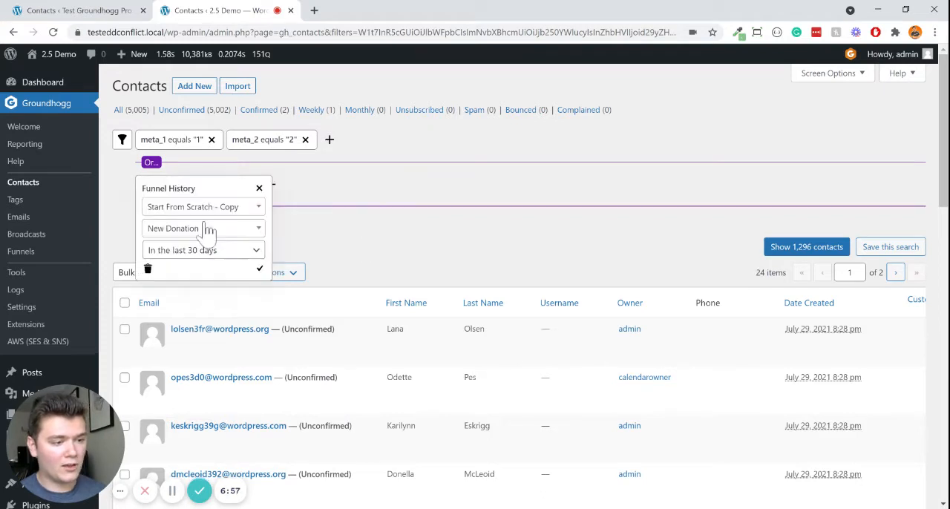
{"action": "left_click", "coordinate": [273, 187]}
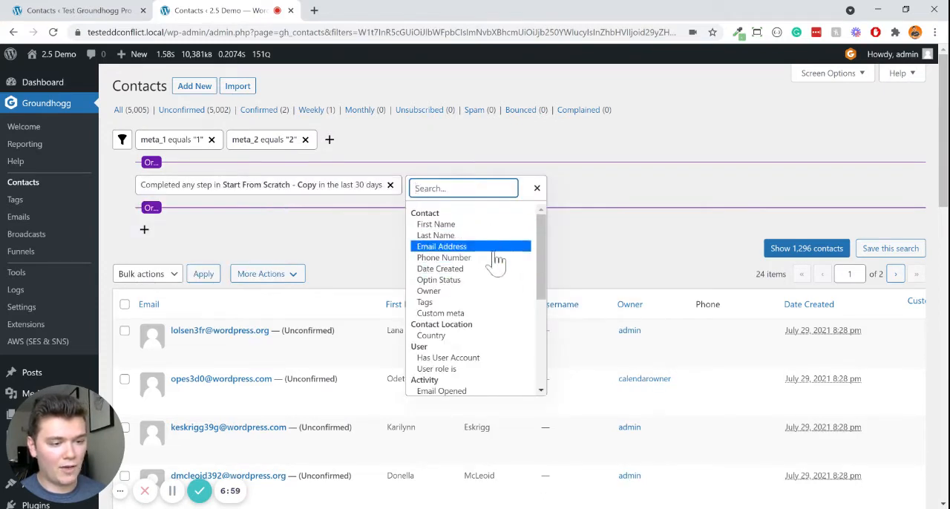
{"action": "scroll", "coordinate": [497, 360], "scroll_direction": "down", "scroll_amount": 3}
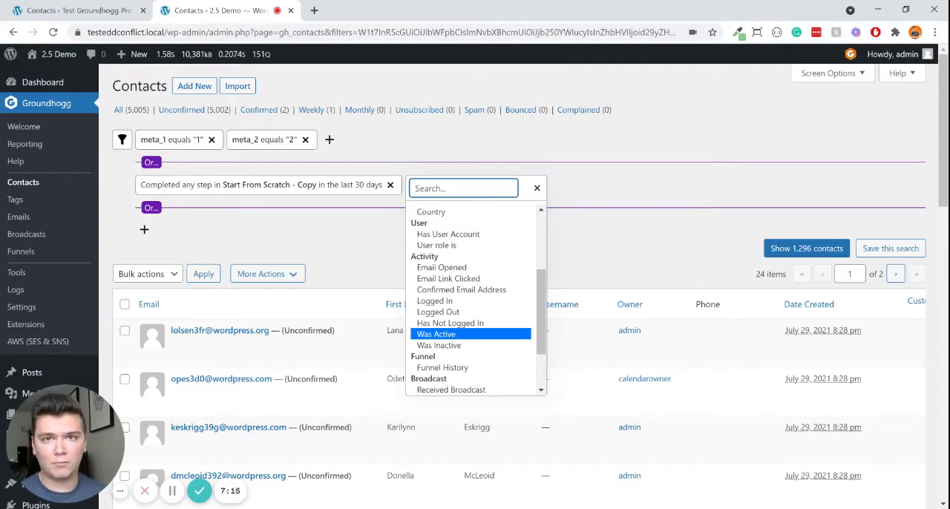
{"action": "scroll", "coordinate": [496, 386], "scroll_direction": "down", "scroll_amount": 2}
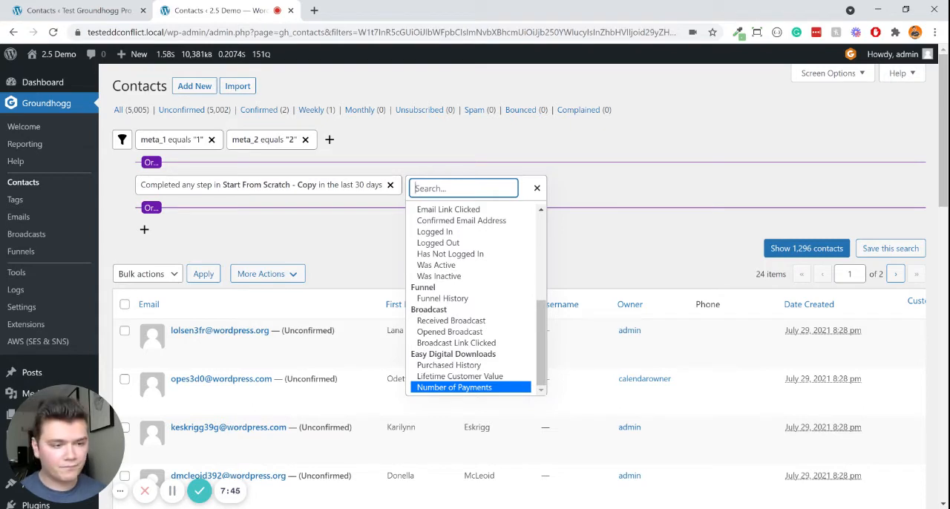
{"action": "left_click", "coordinate": [538, 189]}
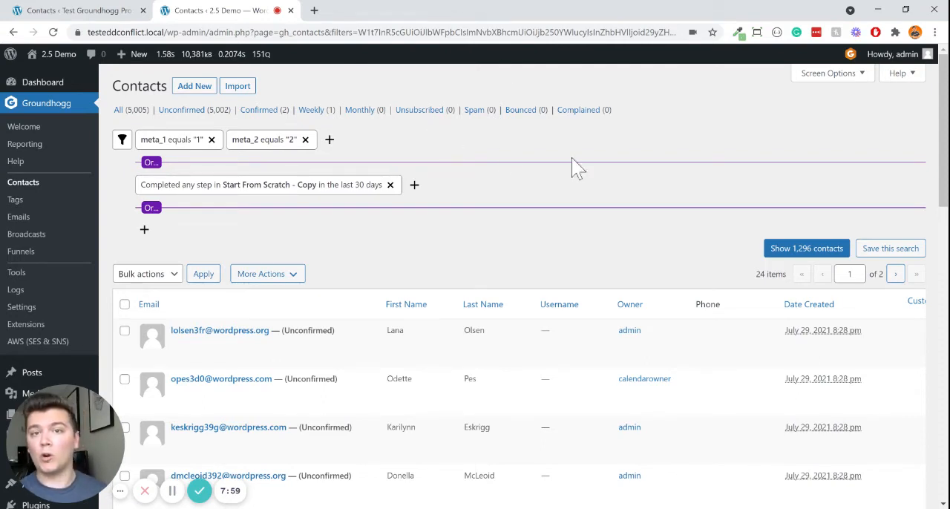
{"action": "left_click", "coordinate": [330, 140]}
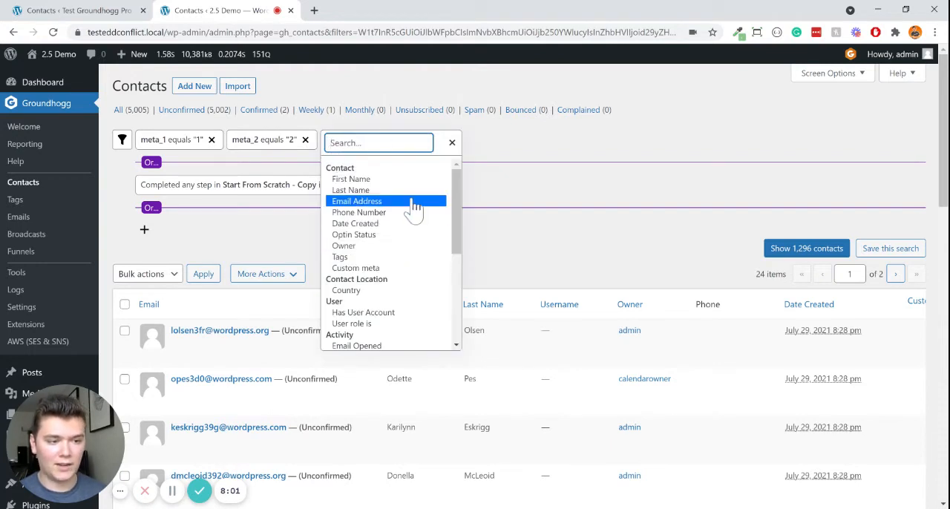
{"action": "scroll", "coordinate": [406, 267], "scroll_direction": "down", "scroll_amount": 1}
{"action": "scroll", "coordinate": [420, 259], "scroll_direction": "up", "scroll_amount": 1}
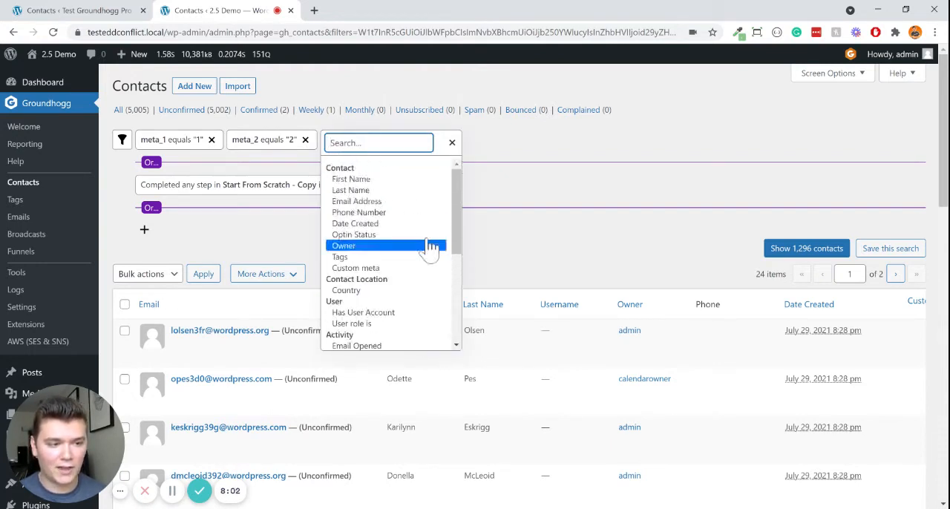
{"action": "left_click", "coordinate": [369, 202]}
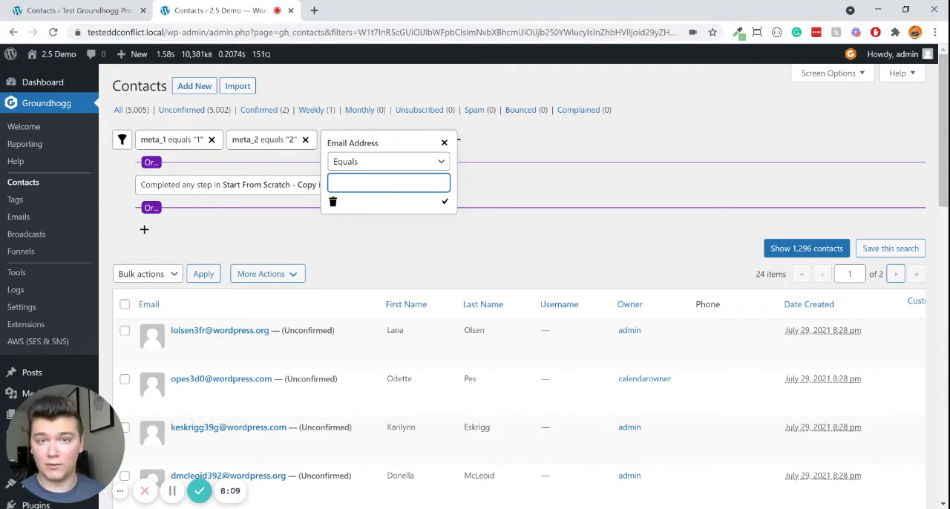
{"action": "left_click", "coordinate": [444, 143]}
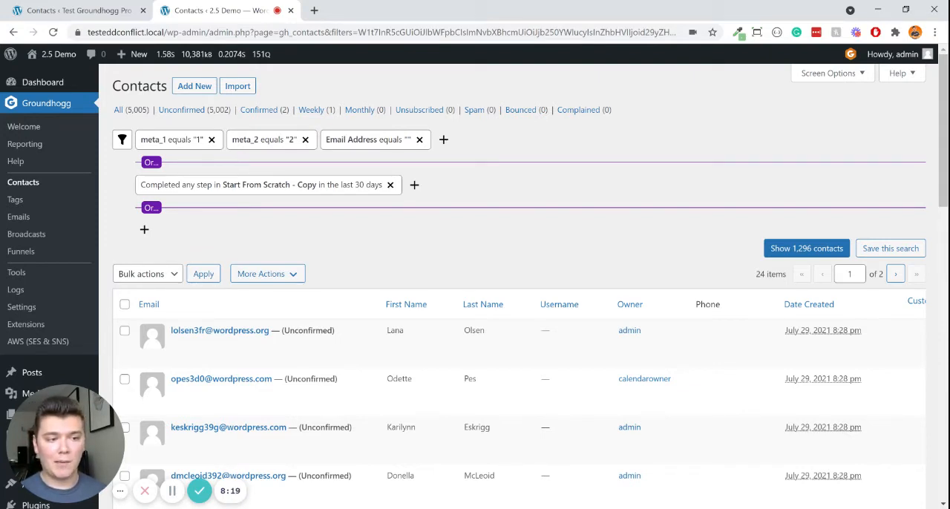
{"action": "left_click", "coordinate": [420, 139]}
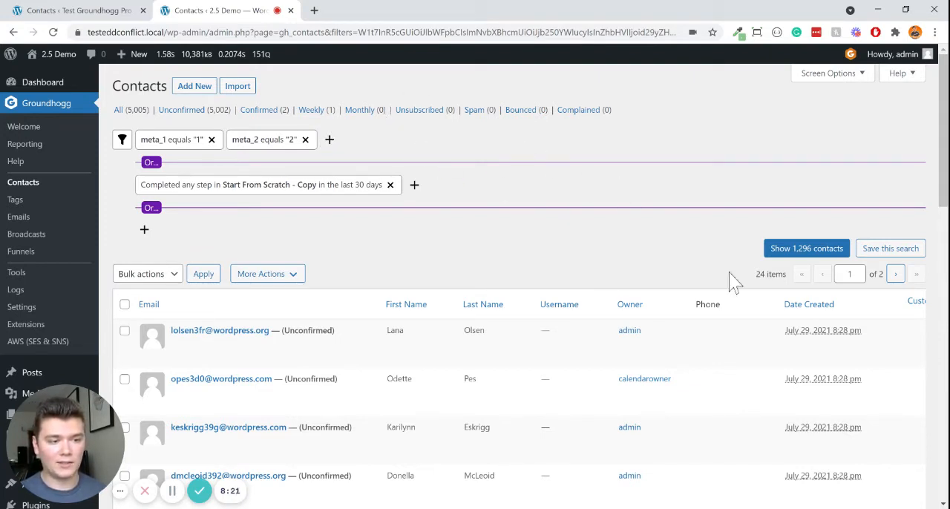
- Save the current combination of filters as a search named "Demo Search"
{"action": "left_click", "coordinate": [895, 257]}
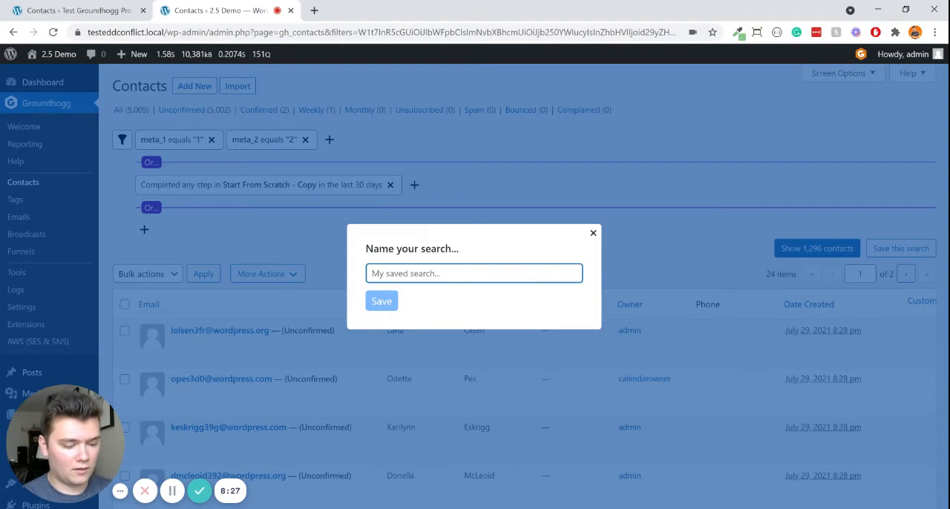
{"action": "type", "text": "Demo"}
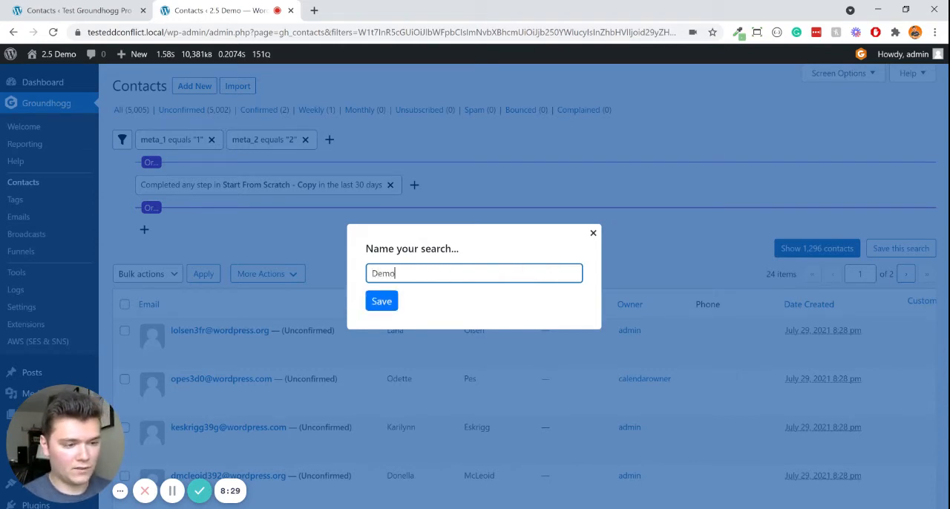
{"action": "type", "text": " Search"}
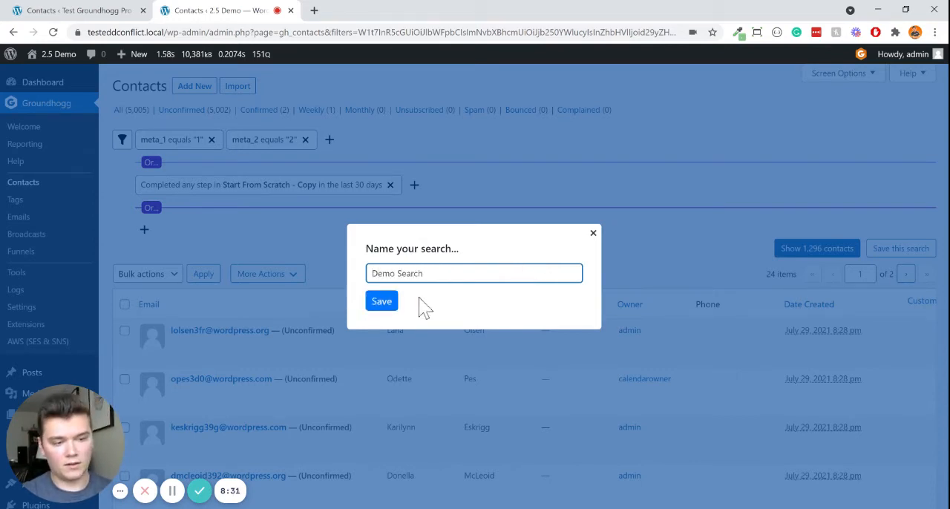
{"action": "left_click", "coordinate": [405, 303]}
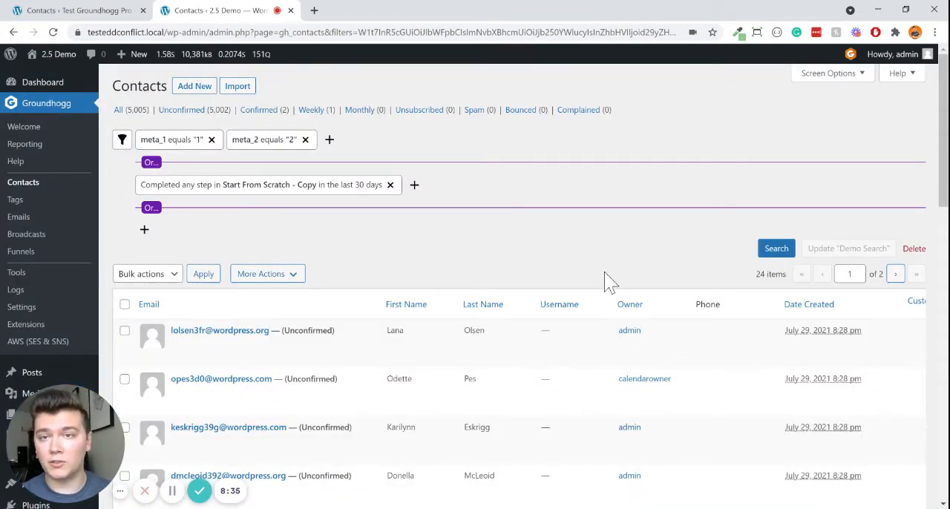
- Collapse the filter editor and load the saved search "Demo Search"
{"action": "left_click", "coordinate": [121, 139]}
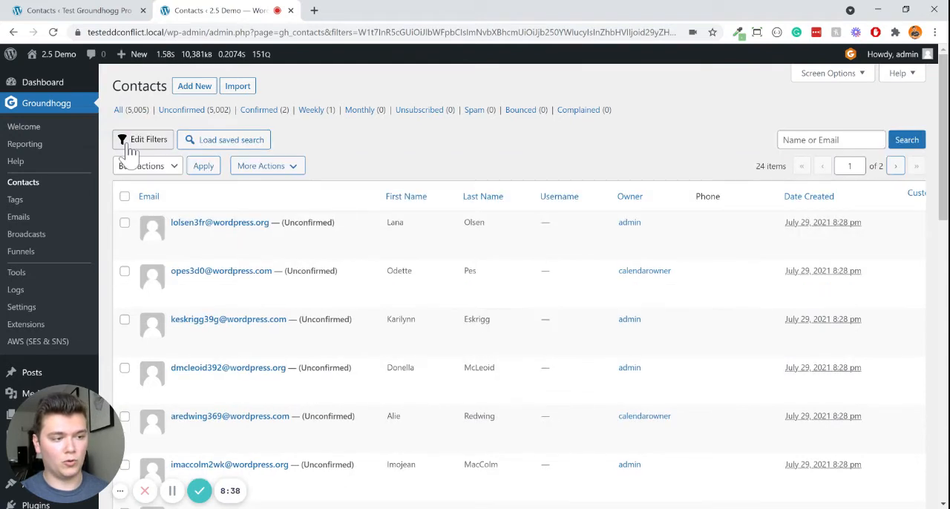
{"action": "left_click", "coordinate": [236, 149]}
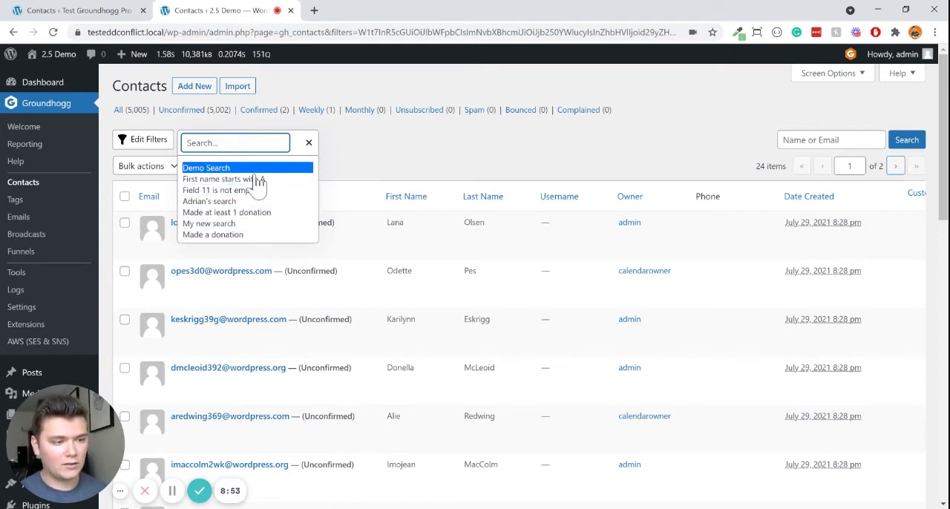
{"action": "left_click", "coordinate": [217, 171]}
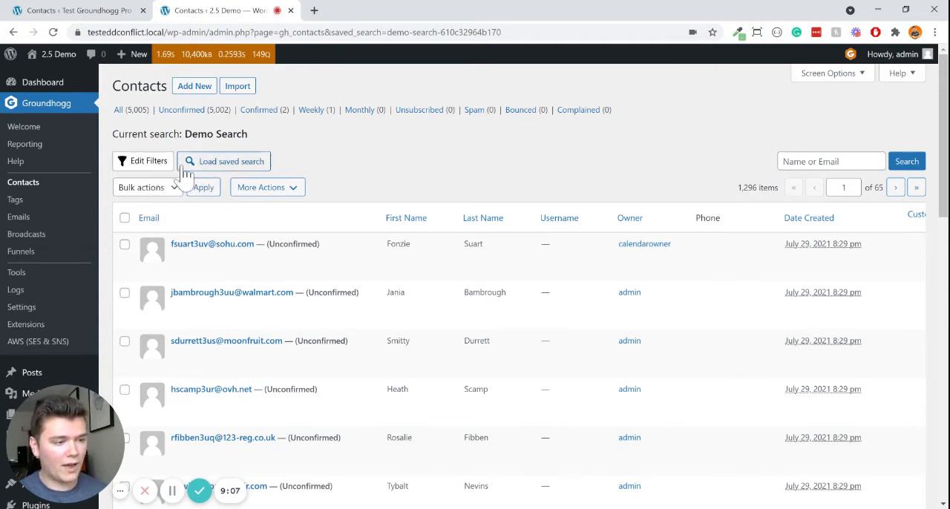
- Remove the "Start From Scratch - Copy" funnel condition from the loaded search and update "Demo Search"
{"action": "left_click", "coordinate": [160, 170]}
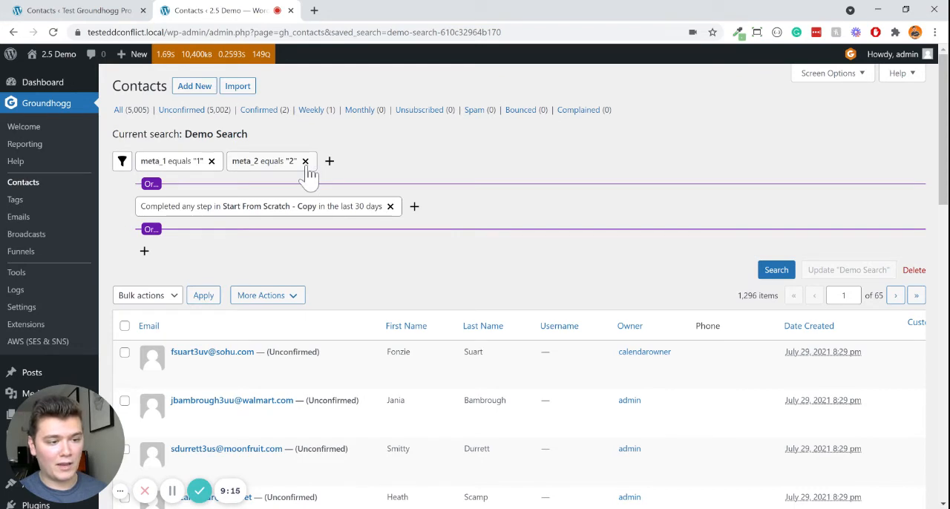
{"action": "left_click", "coordinate": [390, 207]}
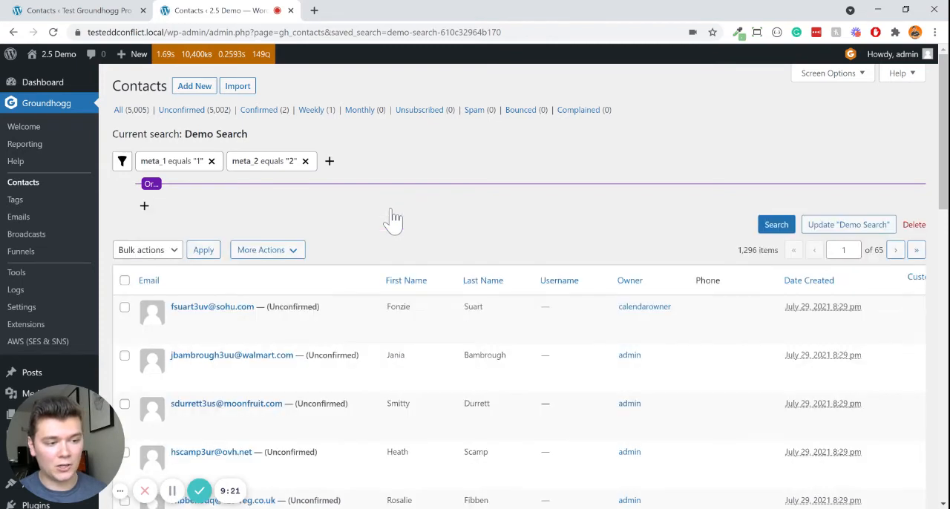
{"action": "left_click", "coordinate": [856, 229]}
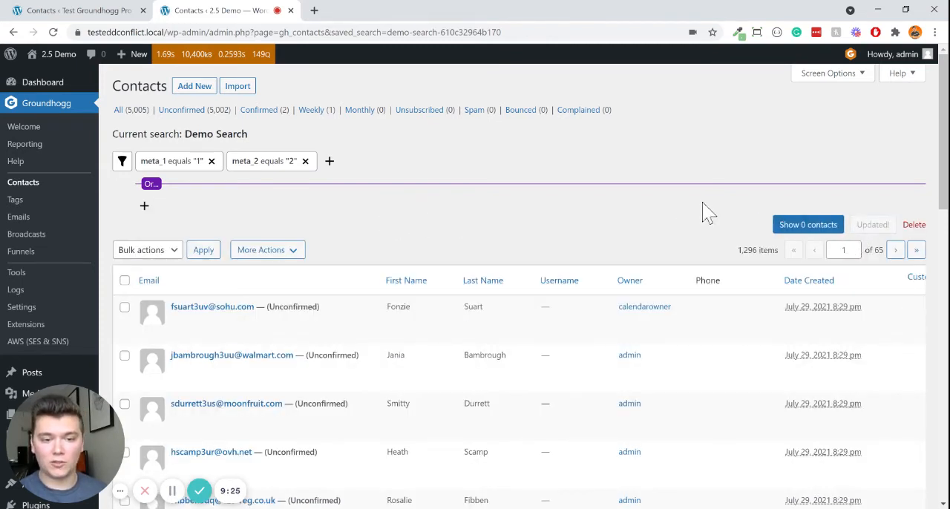